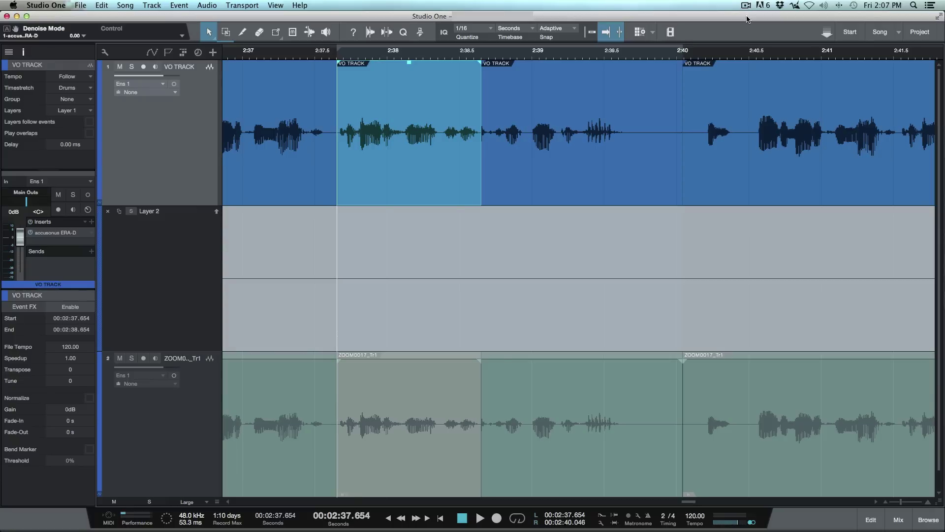
# Step: Zoom out and scroll the timeline to show the voiceover from about 2:37 to 2:46
pyautogui.press('w')
pyautogui.hscroll(2, 545, 145)
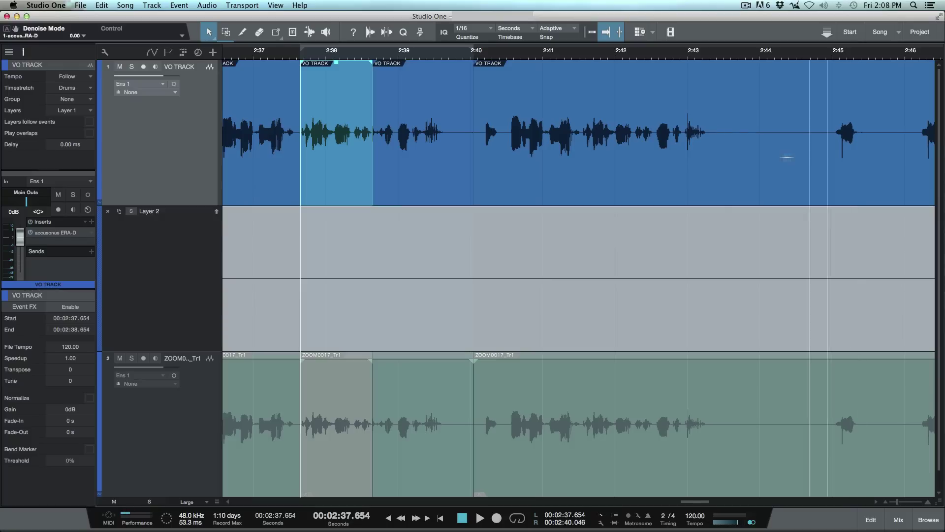
pyautogui.moveTo(602, 159); pyautogui.dragTo(750, 148)
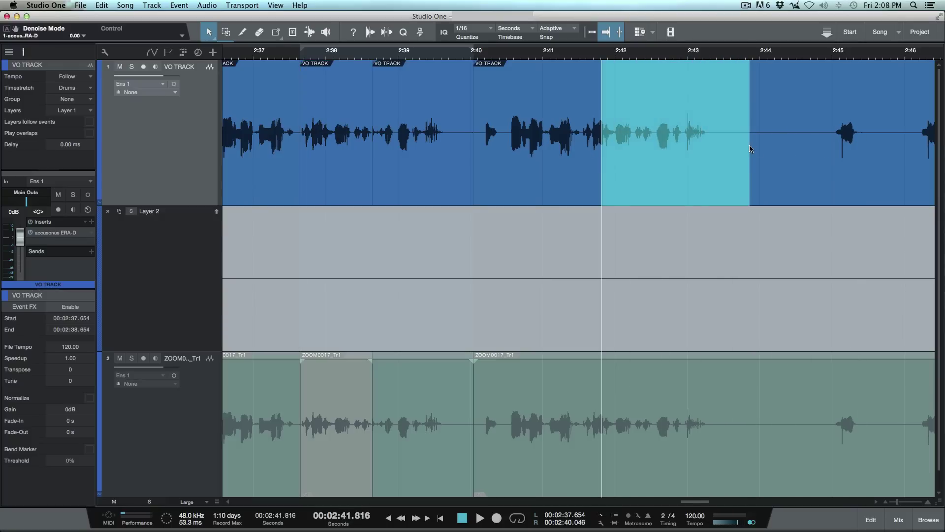
pyautogui.press('Delete')
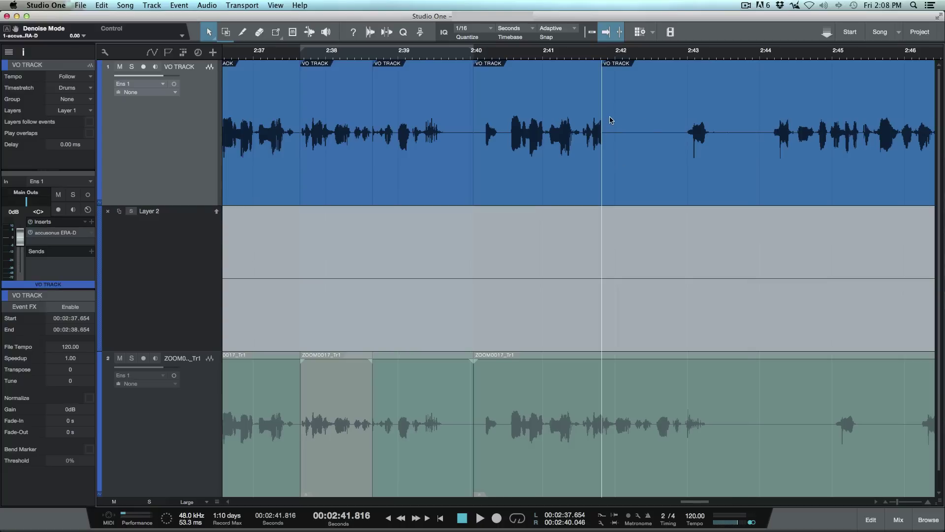
pyautogui.press('super+z')
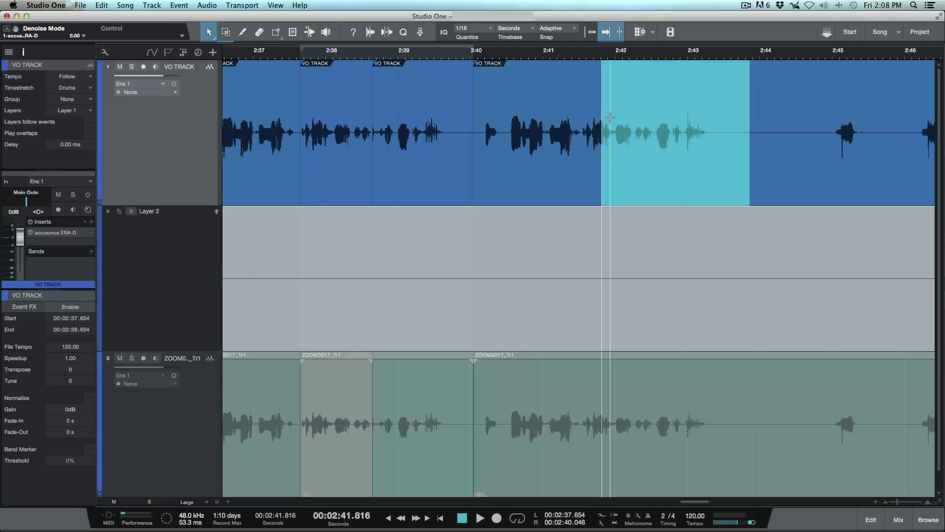
pyautogui.click(613, 120)
pyautogui.hscroll(-4, 614, 120)
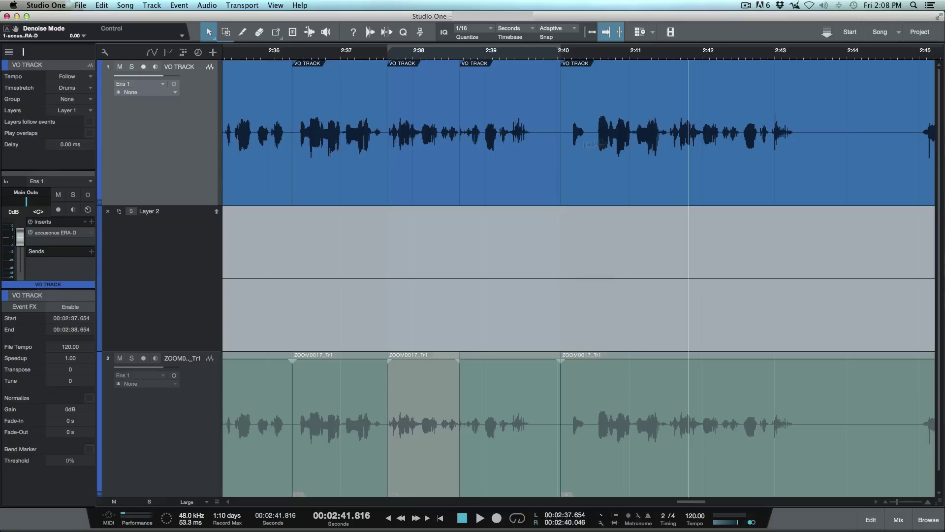
# Step: Play back the voiceover from about 2:41.5, then stop
pyautogui.click(674, 56)
pyautogui.click(669, 57)
pyautogui.press('space')
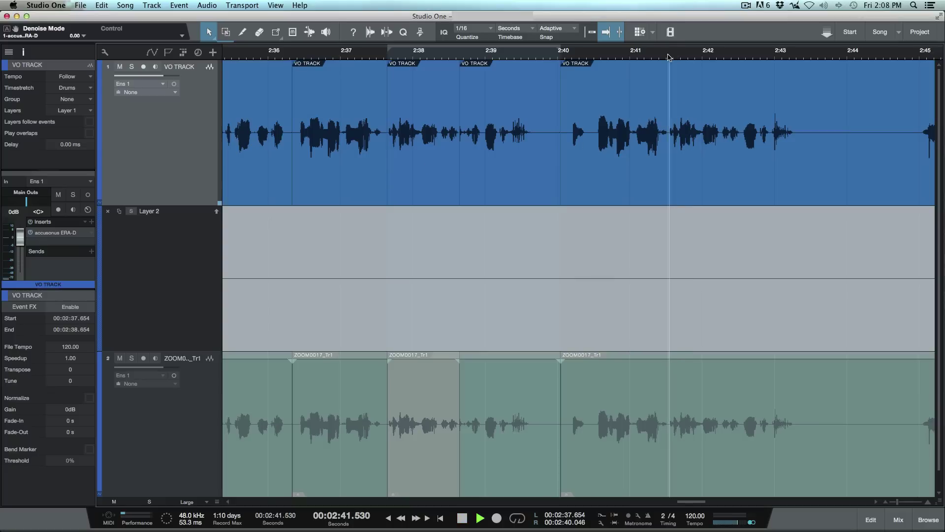
pyautogui.press('space')
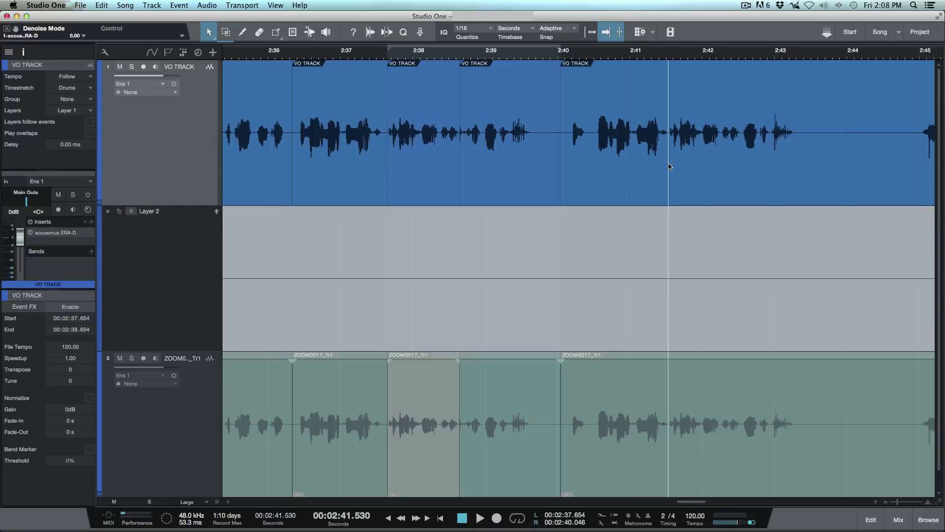
# Step: Mark a 2:41.5–2:42.5 range on VO TRACK, then undo to clear it
pyautogui.moveTo(668, 164)
pyautogui.mouseDown()
pyautogui.moveTo(740, 154)
pyautogui.moveTo(597, 176)
pyautogui.moveTo(435, 181)
pyautogui.mouseUp()
pyautogui.press('super+z')
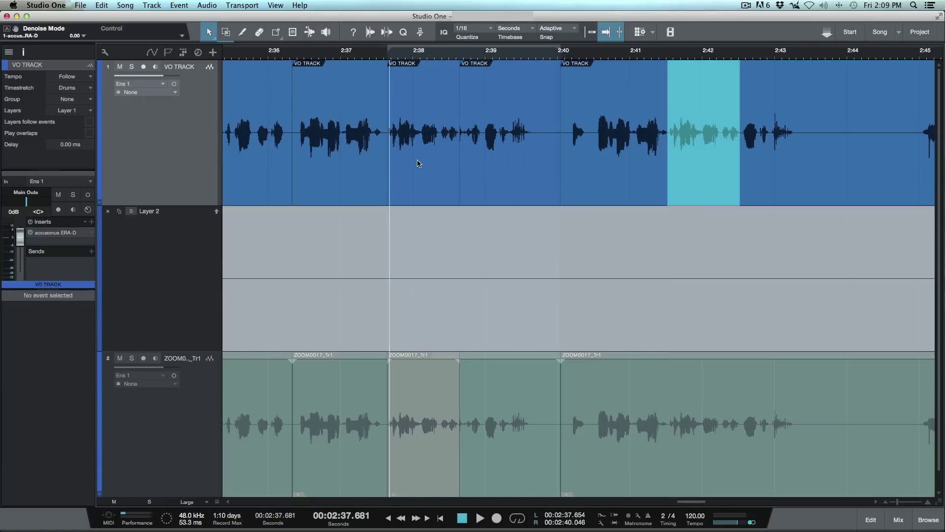
pyautogui.press('super+z')
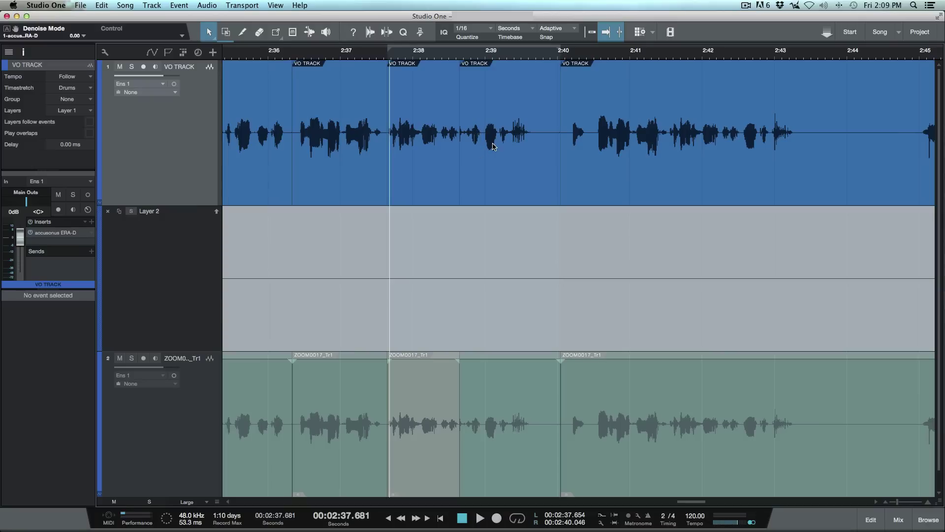
# Step: Zoom in, audition the VO TRACK event starting at 2:37.654, and switch to the Split tool
pyautogui.press('e')
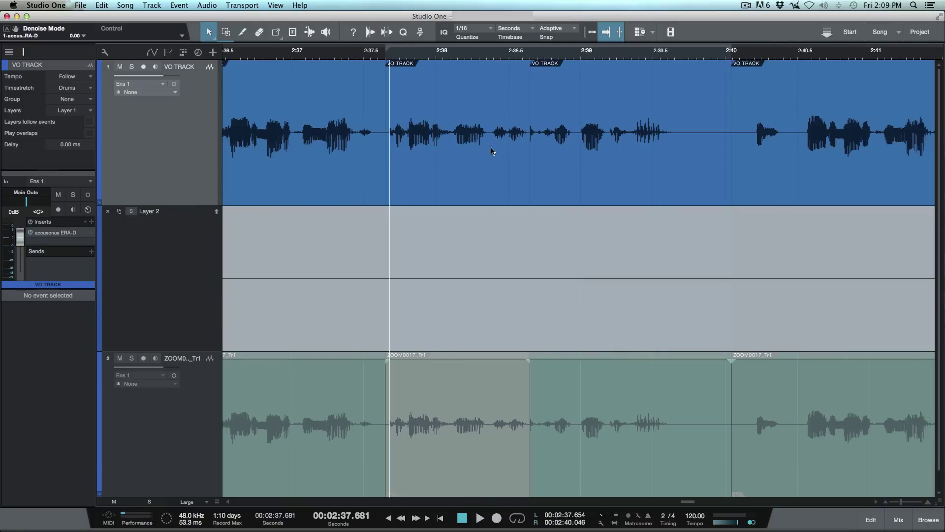
pyautogui.click(491, 148)
pyautogui.hscroll(2, 492, 146)
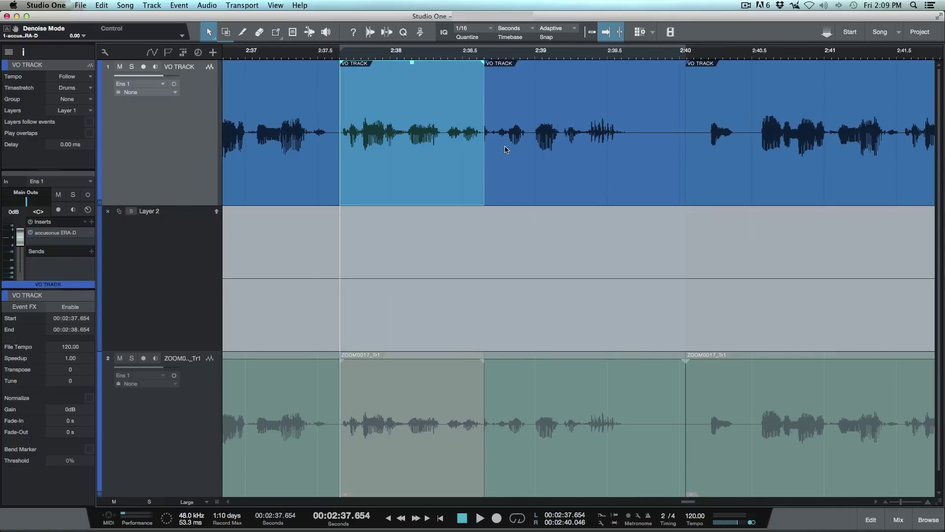
pyautogui.press('space')
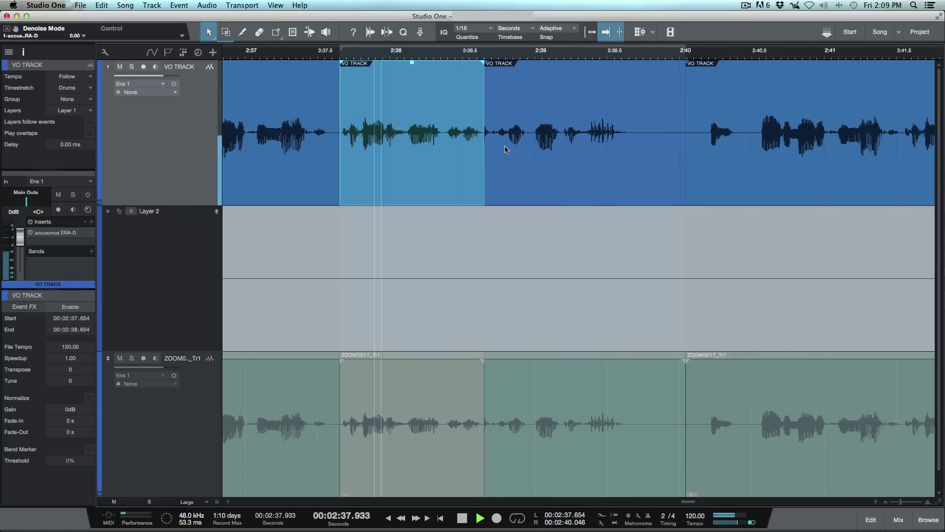
pyautogui.press('space')
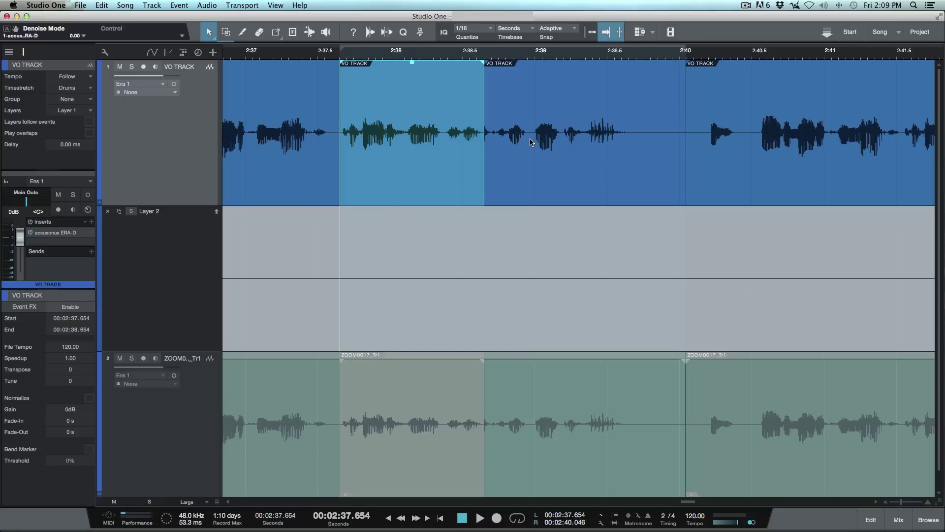
pyautogui.press('3')
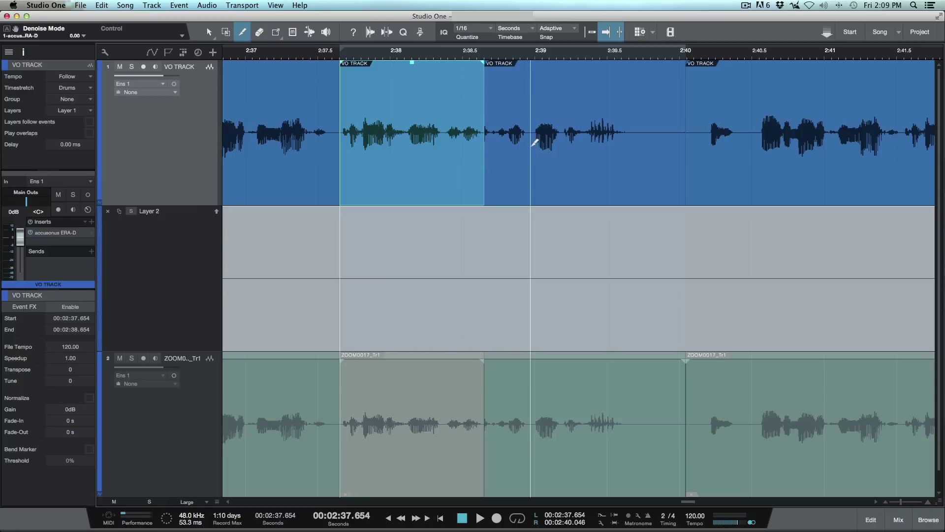
# Step: Split the voiceover at 2:38.970 and shuffle-delete the short piece starting at 2:38.654
pyautogui.click(532, 145)
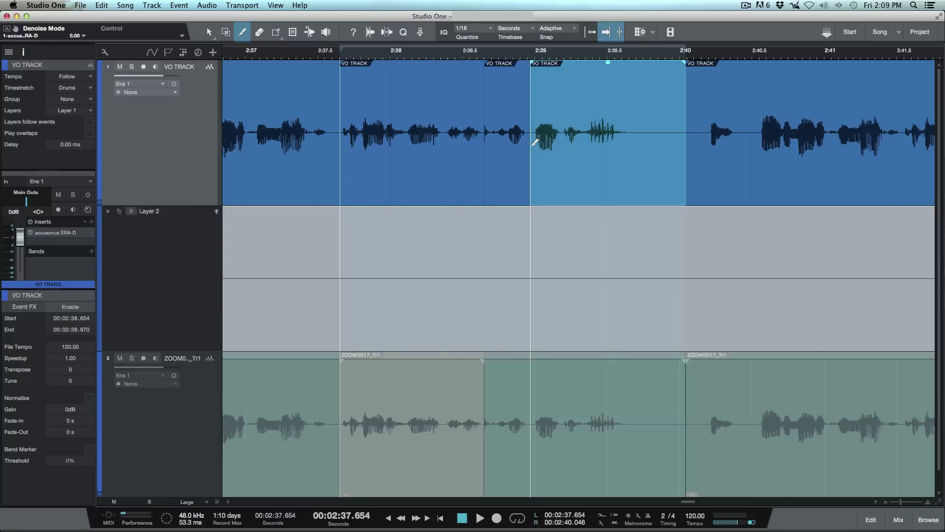
pyautogui.press('1')
pyautogui.click(515, 156)
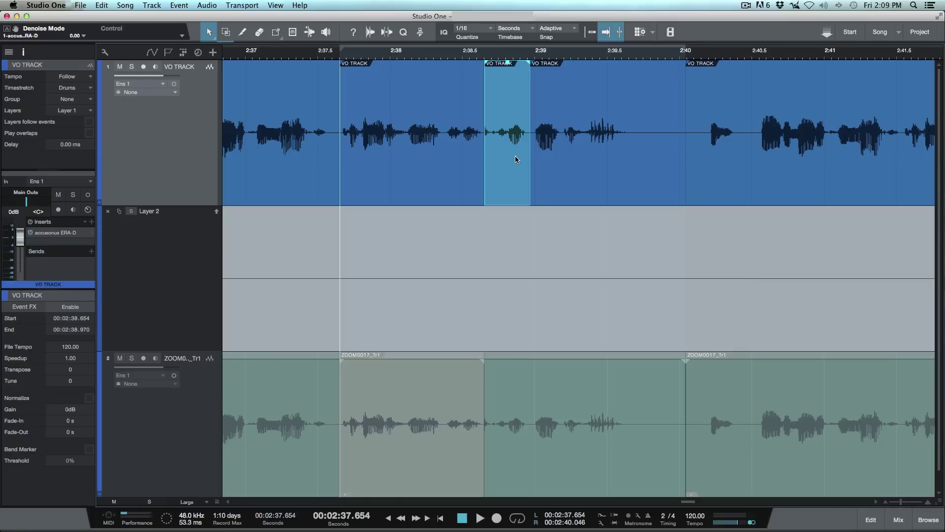
pyautogui.click(509, 166)
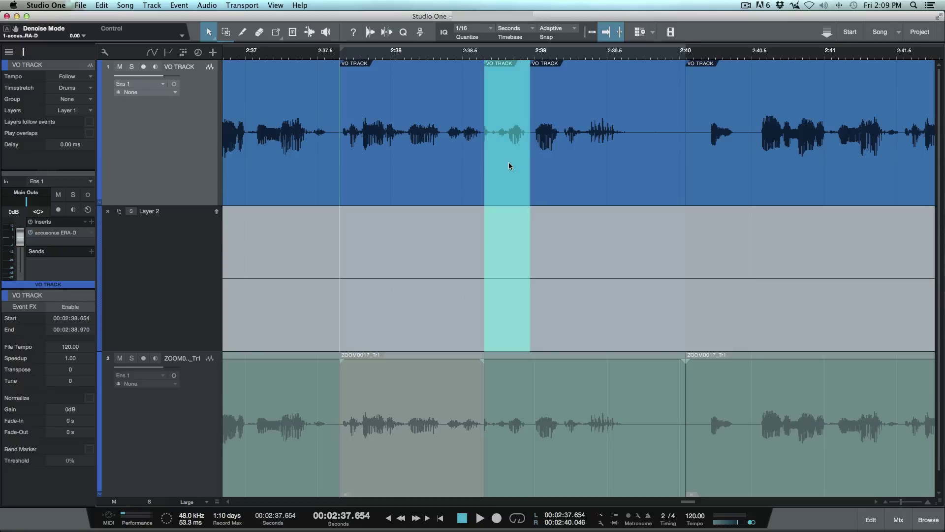
pyautogui.press('Delete')
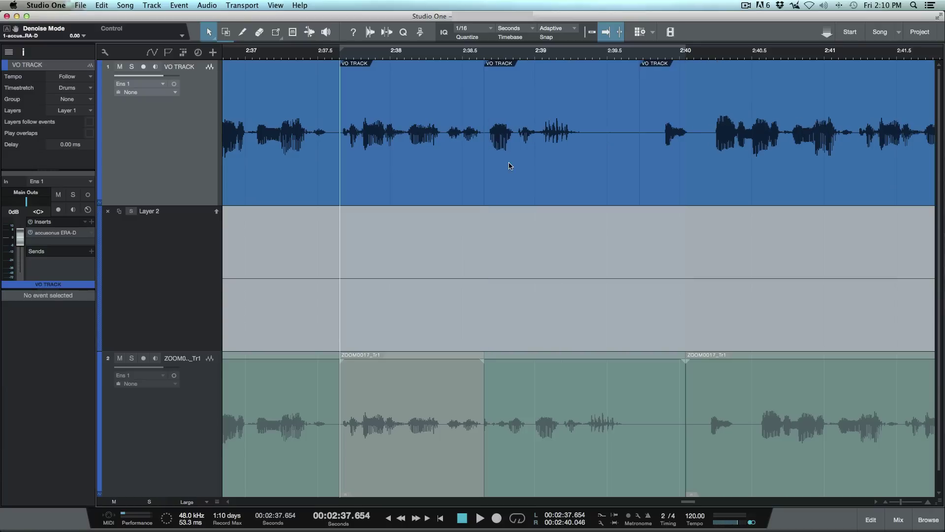
# Step: Play the edit, undo the cut, and select the restored 2:38.654–2:40.046 event
pyautogui.press('space')
pyautogui.press('space')
pyautogui.press('super+z')
pyautogui.press('super+z')
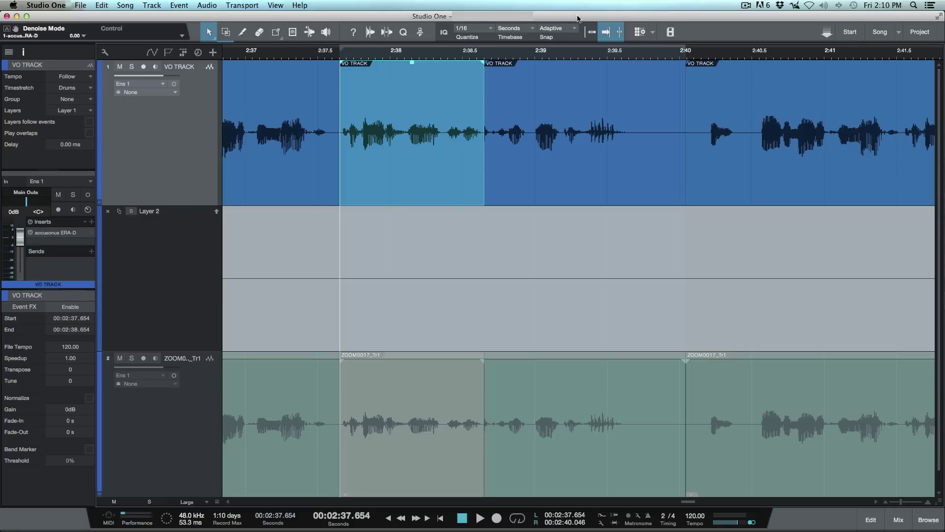
pyautogui.click(525, 170)
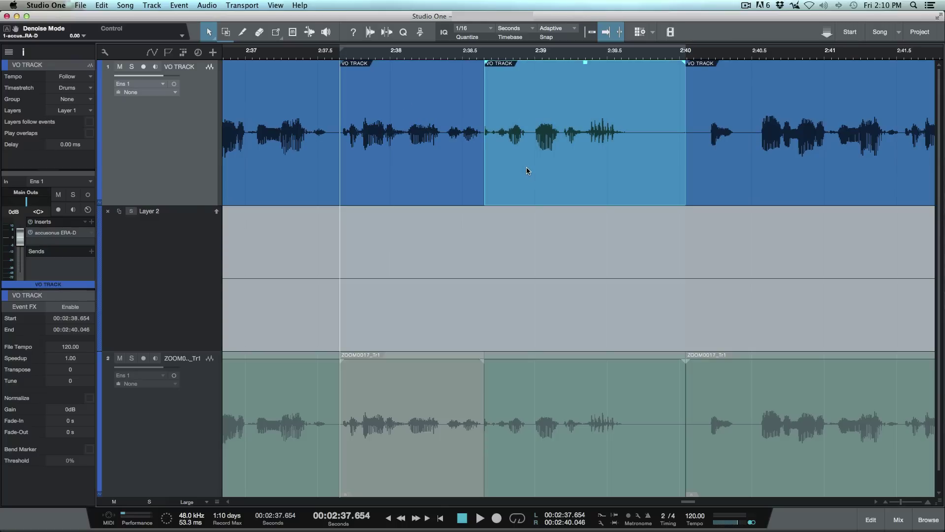
# Step: Split the VO TRACK event at 2:38.967 and step the selection to the short piece
pyautogui.press('3')
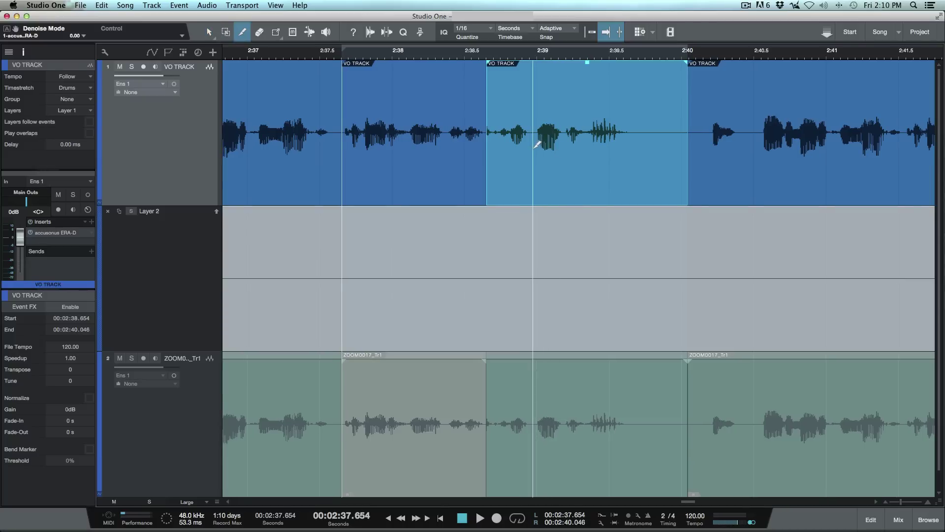
pyautogui.click(533, 147)
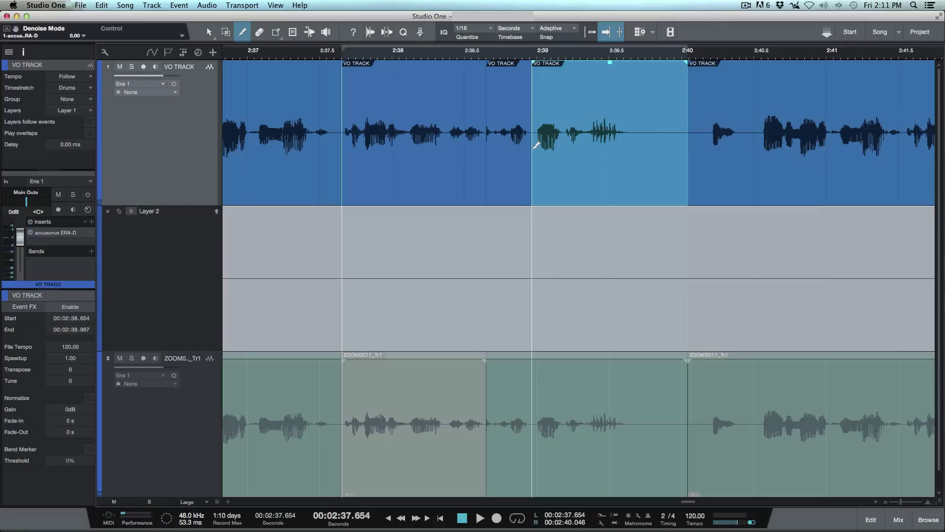
pyautogui.press('Left')
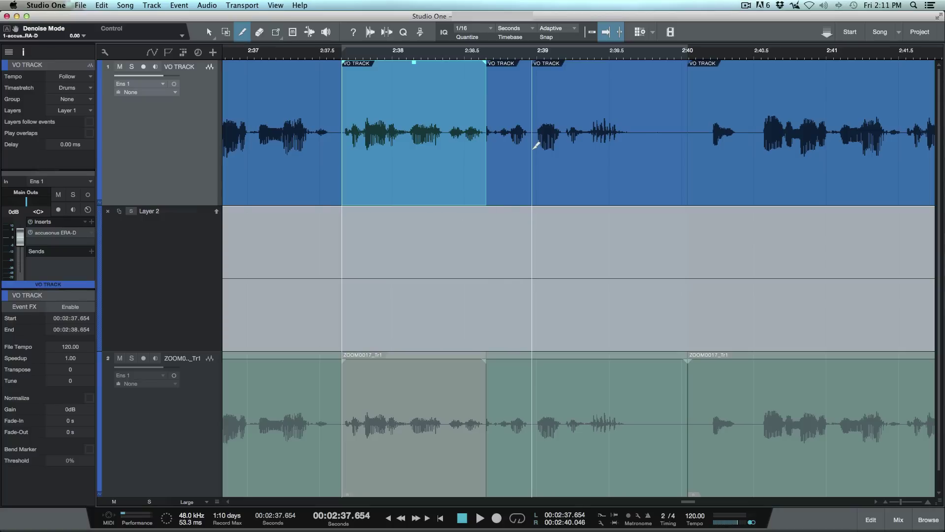
pyautogui.press('Right')
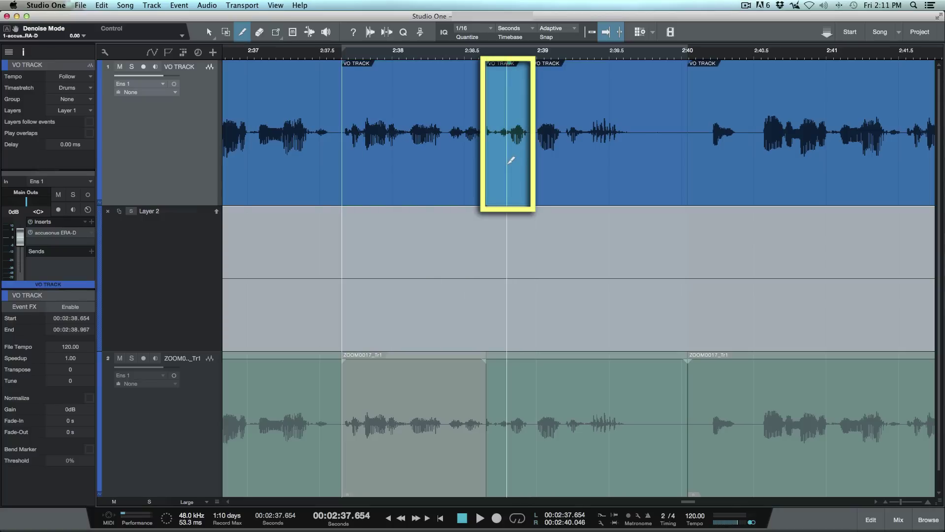
# Step: Merge the short event at 2:38.654 with the next one into a single event ending at 2:40.046
pyautogui.press('1')
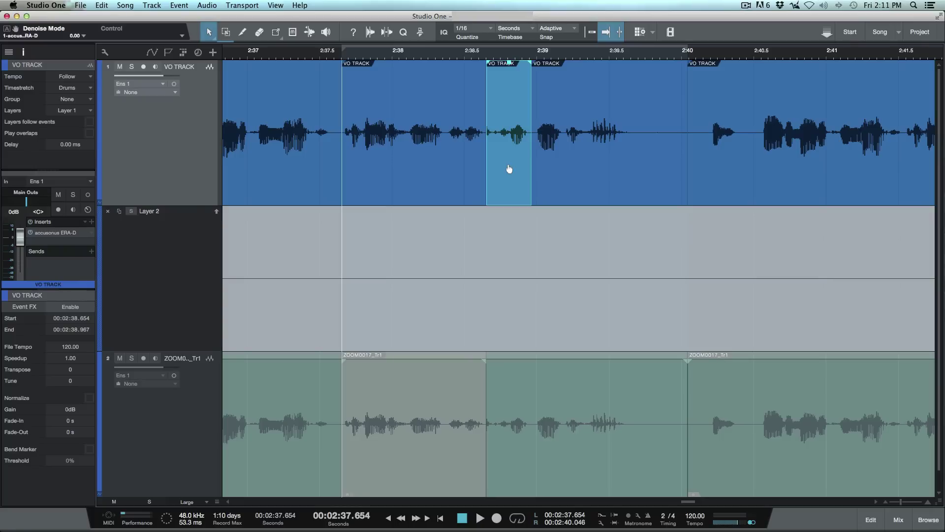
pyautogui.click(509, 169)
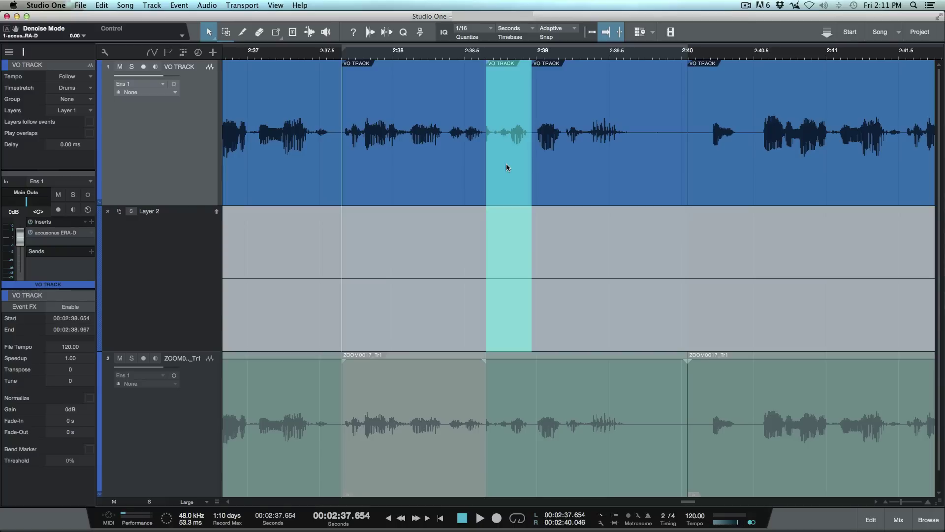
pyautogui.hotkey('ctrl', 'z')
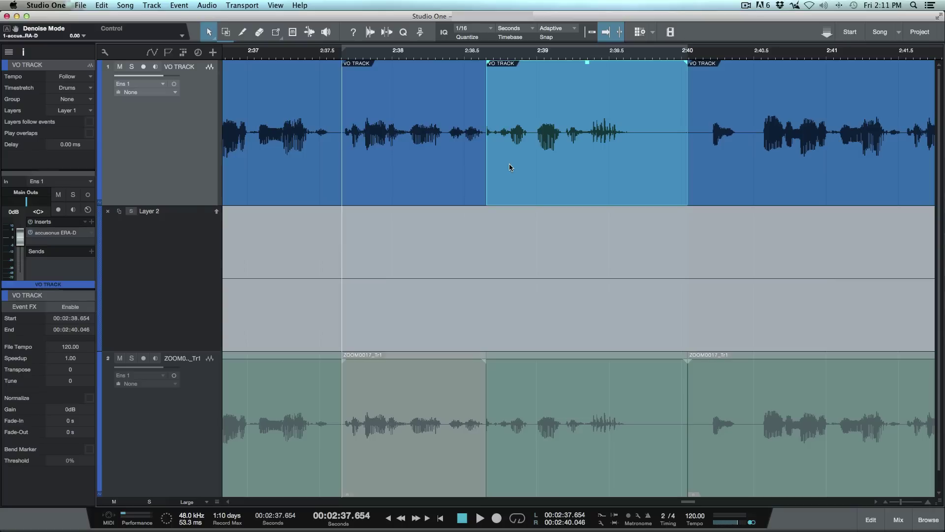
# Step: Create a new macro from the Macro Organizer and focus its Title field
pyautogui.click(421, 37)
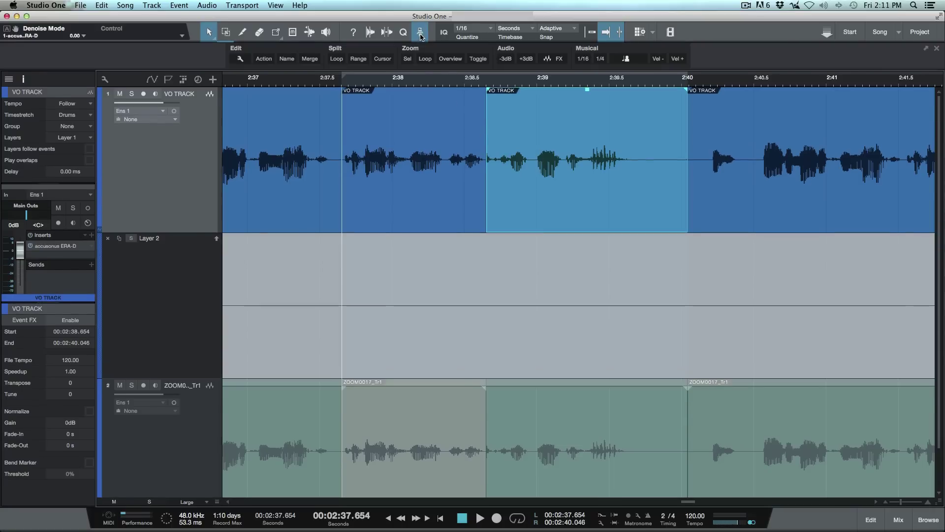
pyautogui.click(240, 59)
pyautogui.click(259, 81)
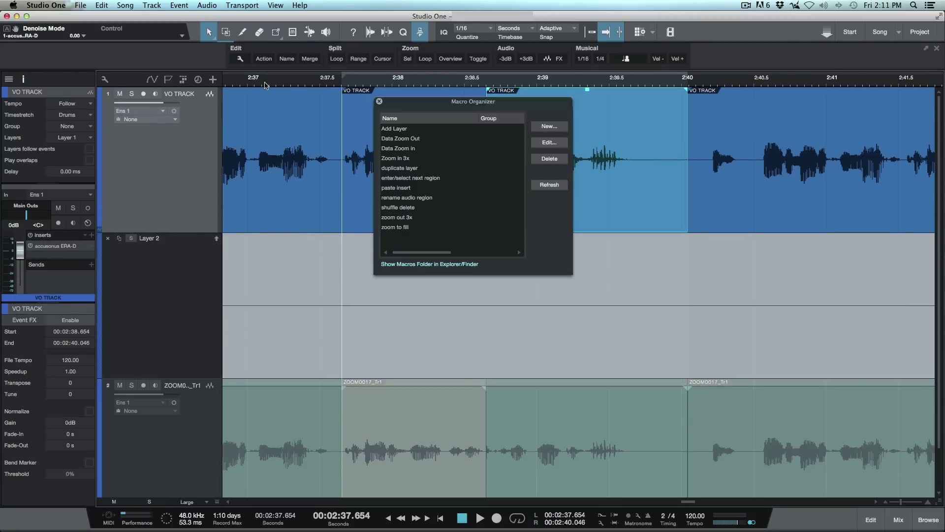
pyautogui.click(547, 127)
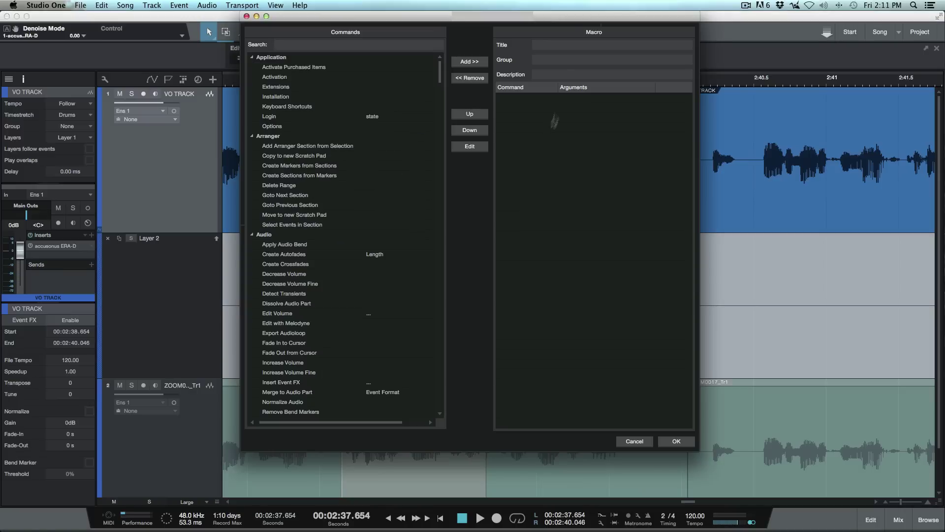
pyautogui.click(563, 44)
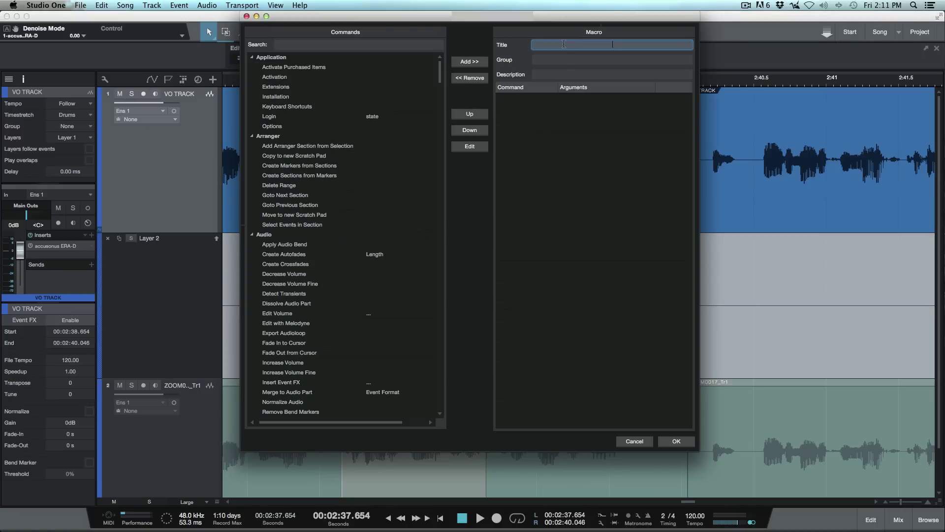
# Step: Title the new macro 'Shuffle Delete2'
pyautogui.write('Shuffle Delete2')
# Step: Add the Navigation Left, Next Event and Tool 1 commands to the macro
pyautogui.click(406, 44)
pyautogui.write('left')
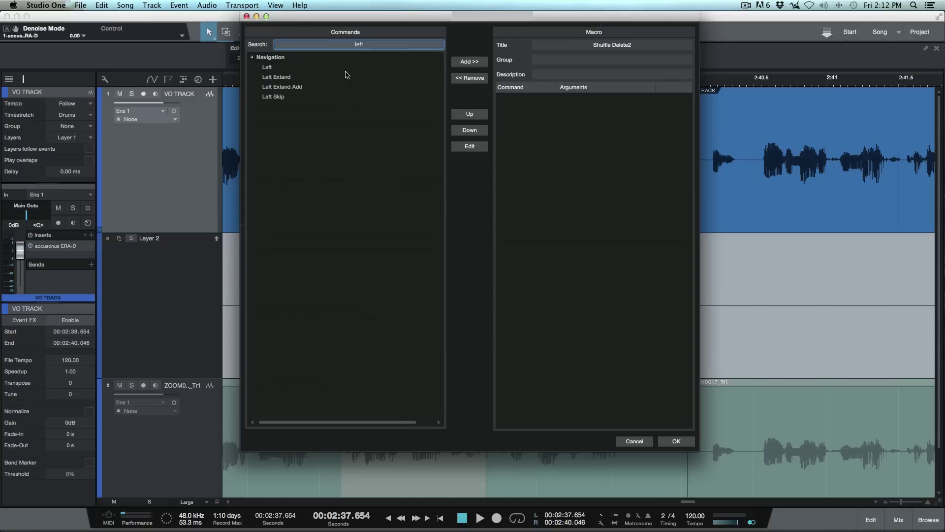
pyautogui.click(345, 71)
pyautogui.click(460, 62)
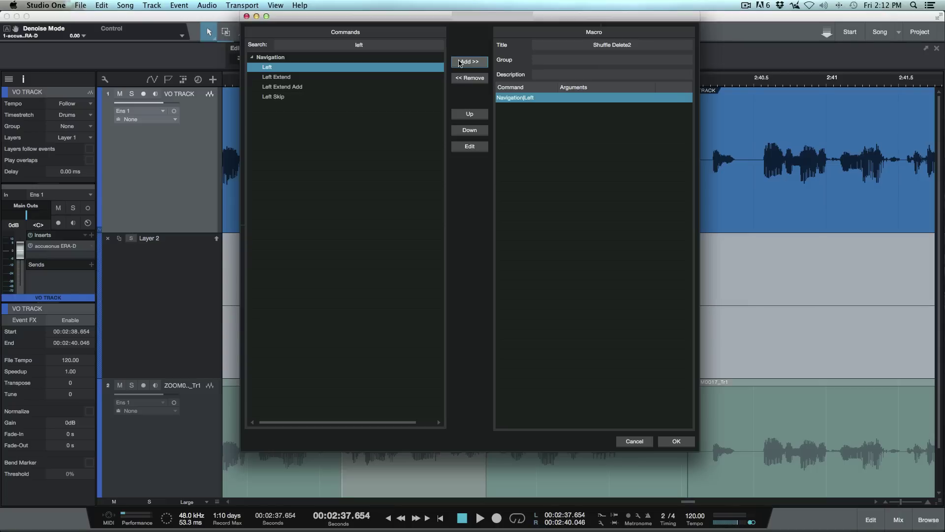
pyautogui.click(373, 45)
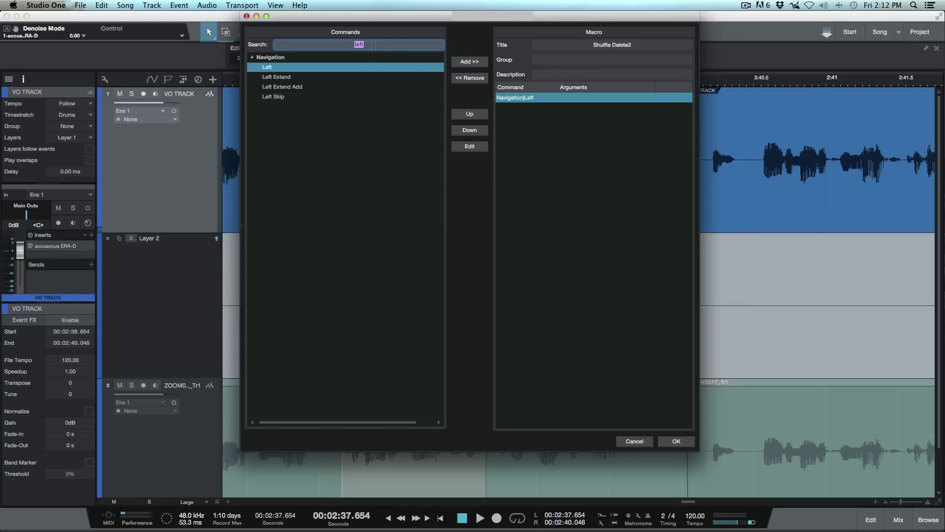
pyautogui.write('next')
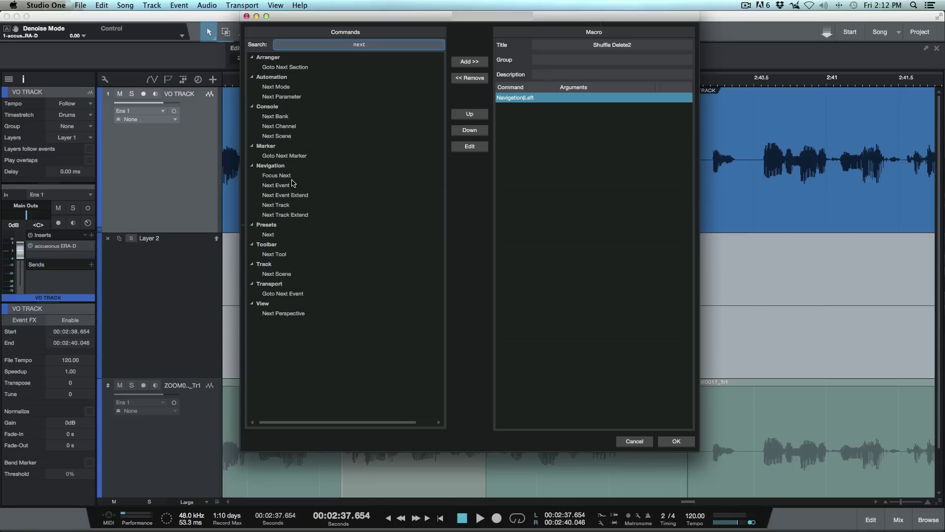
pyautogui.click(302, 186)
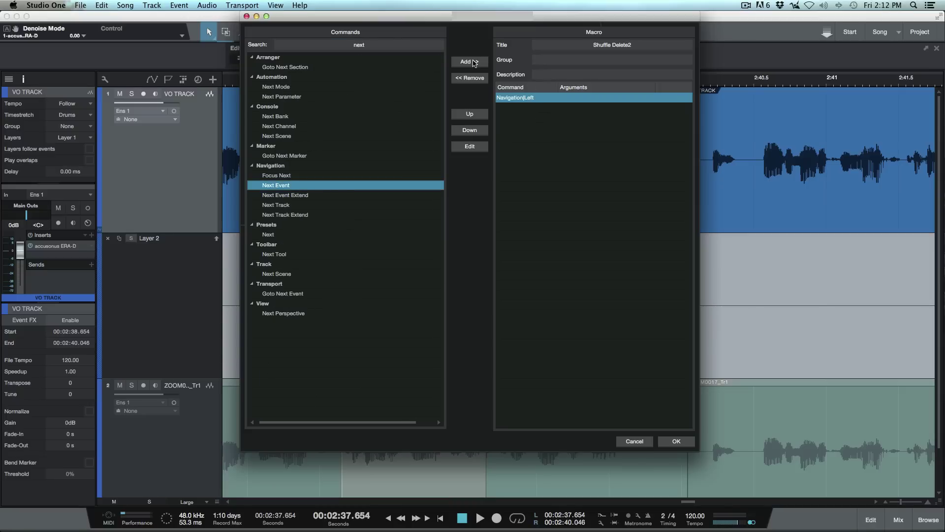
pyautogui.click(475, 63)
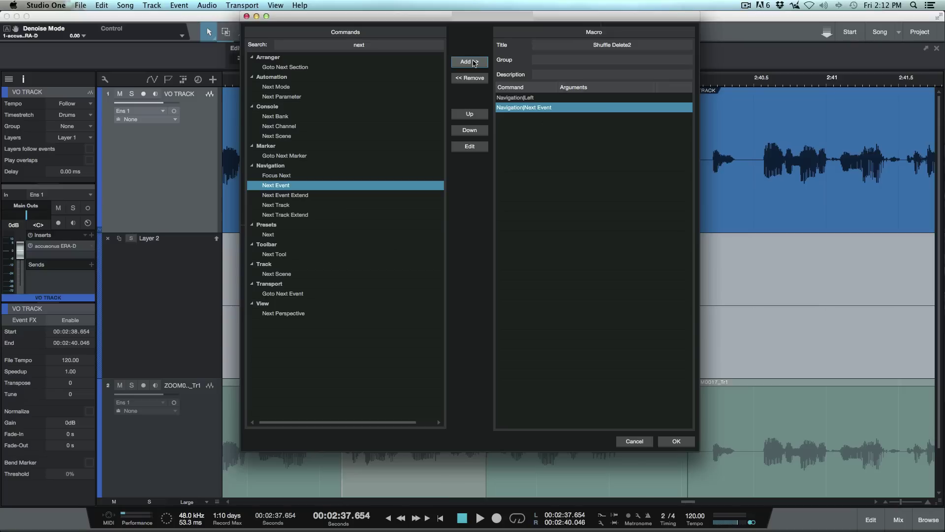
pyautogui.click(383, 45)
pyautogui.write('tool')
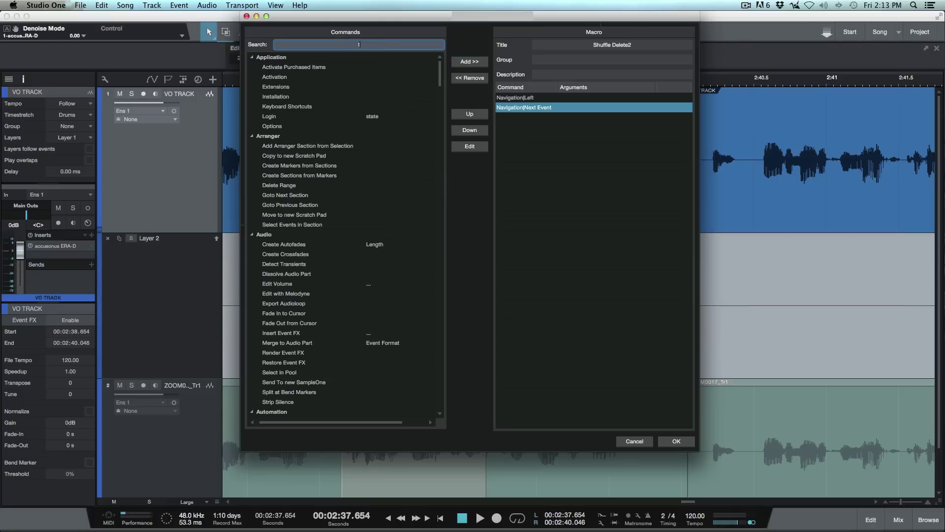
pyautogui.click(305, 88)
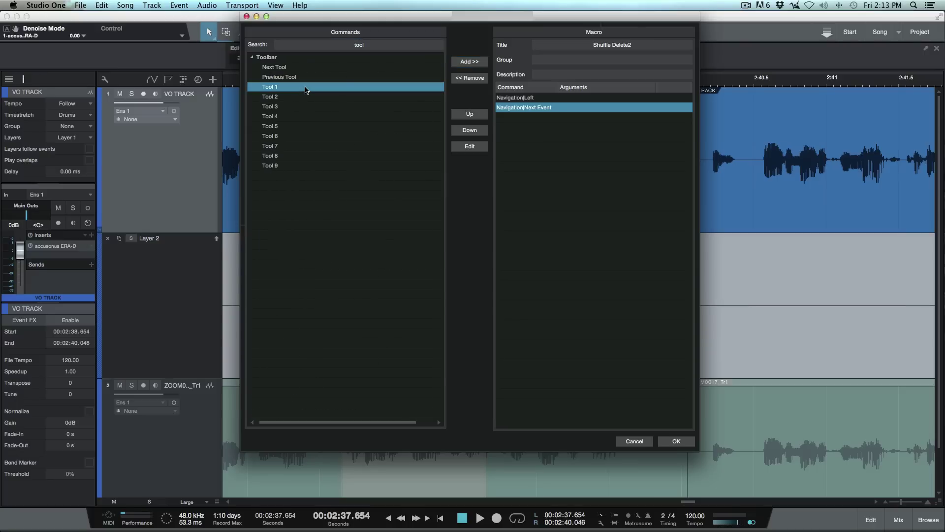
pyautogui.click(463, 63)
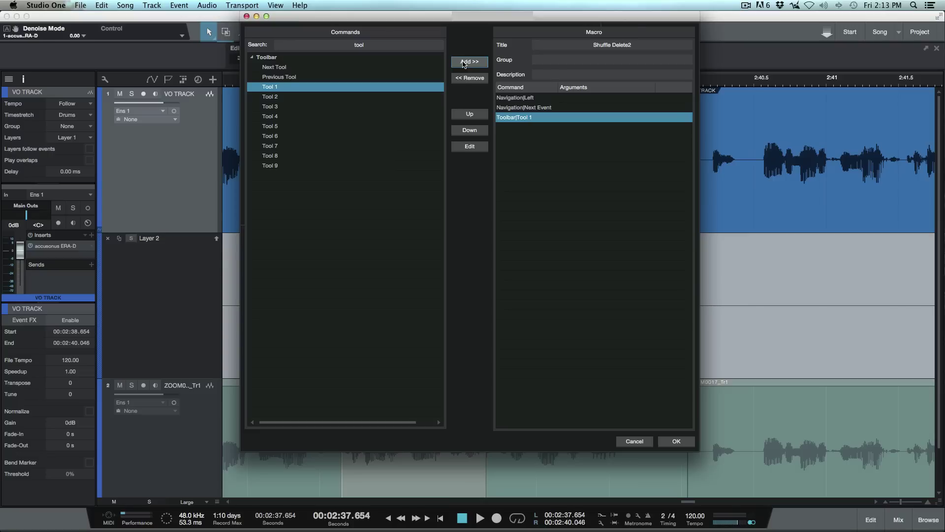
# Step: Append Create Ranges on Tracks, Delete Time and Deselect All to the macro
pyautogui.click(389, 45)
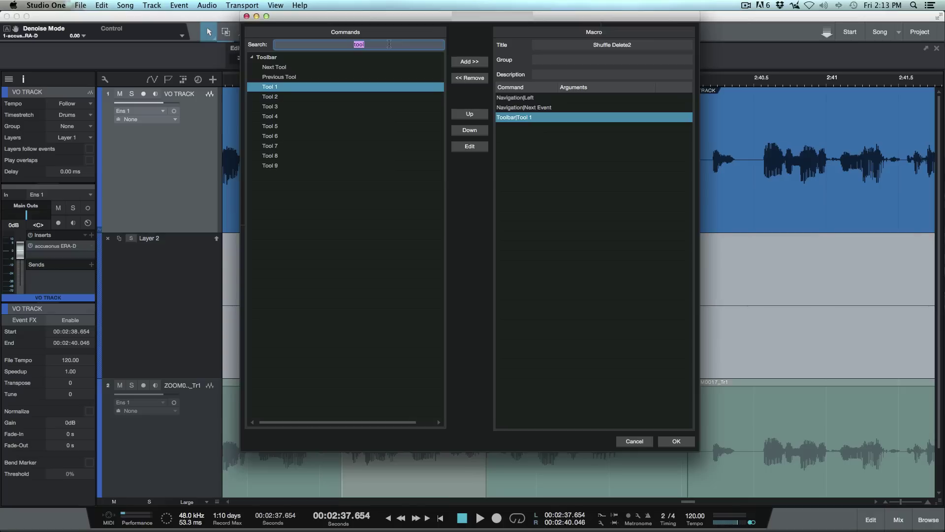
pyautogui.press('BackSpace')
pyautogui.write('create')
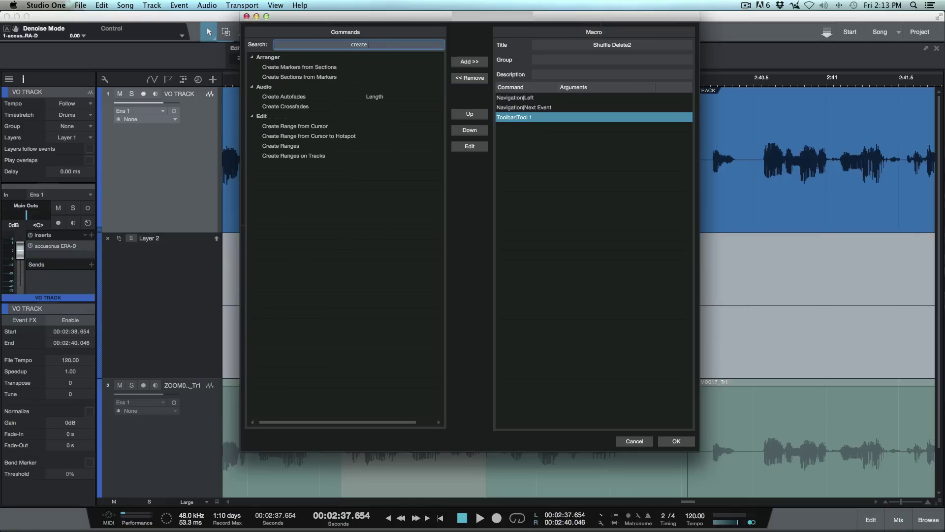
pyautogui.click(323, 155)
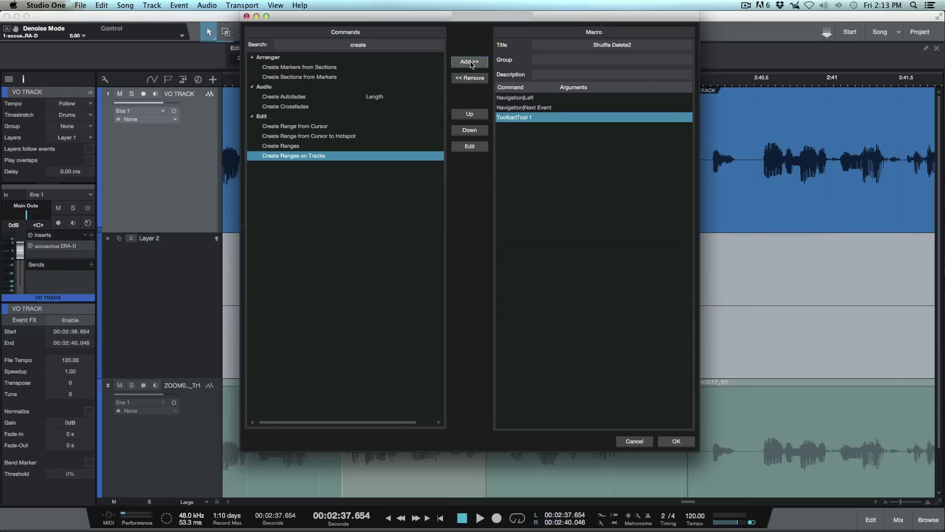
pyautogui.click(470, 62)
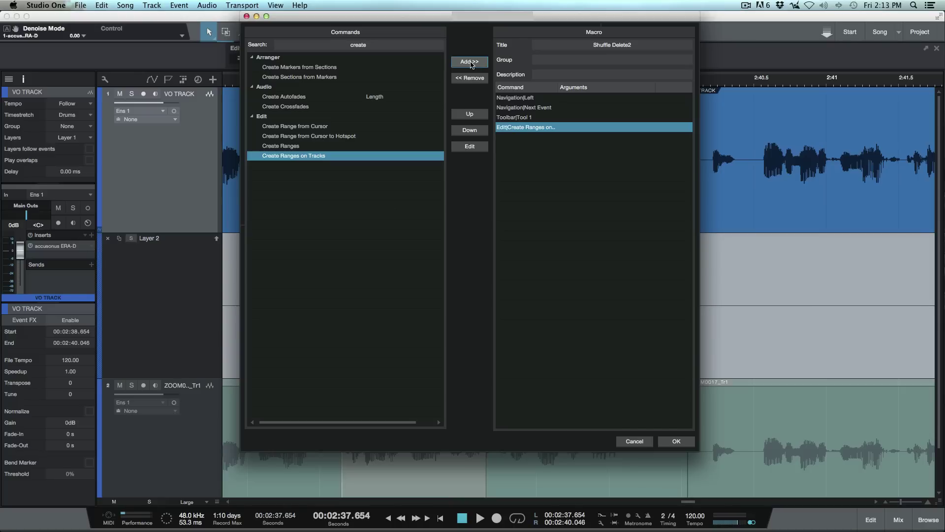
pyautogui.click(392, 45)
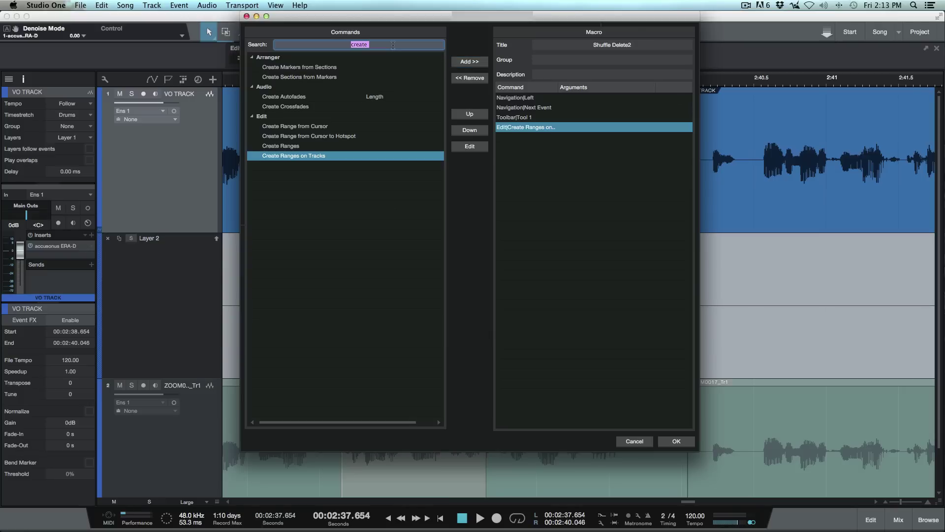
pyautogui.write('delete')
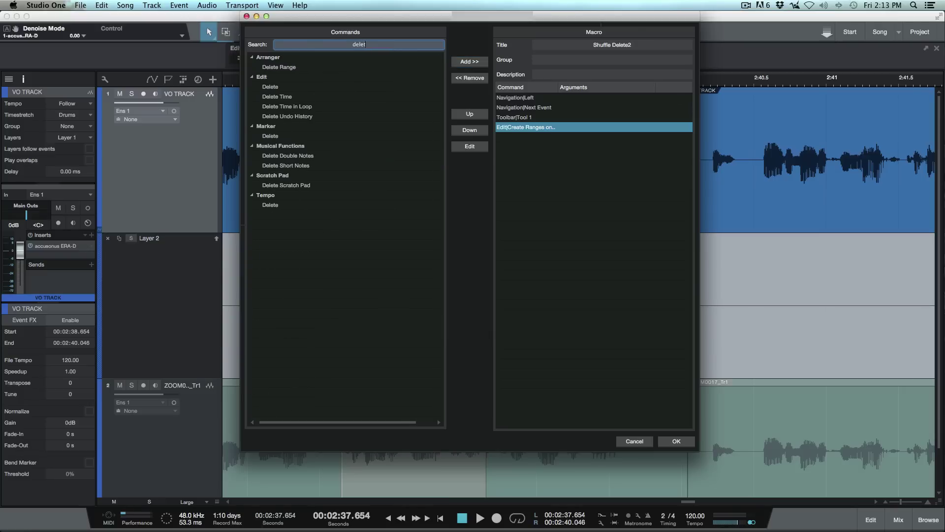
pyautogui.click(327, 98)
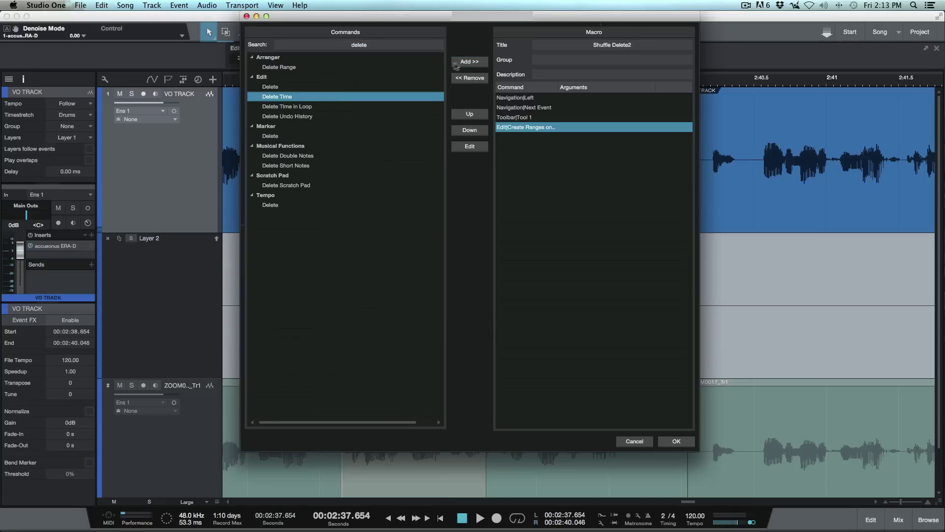
pyautogui.click(465, 62)
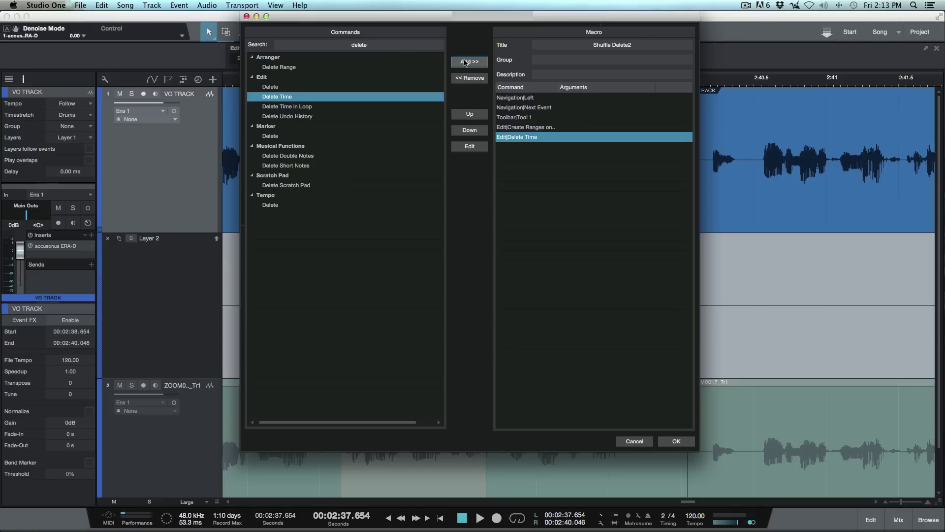
pyautogui.doubleClick(387, 45)
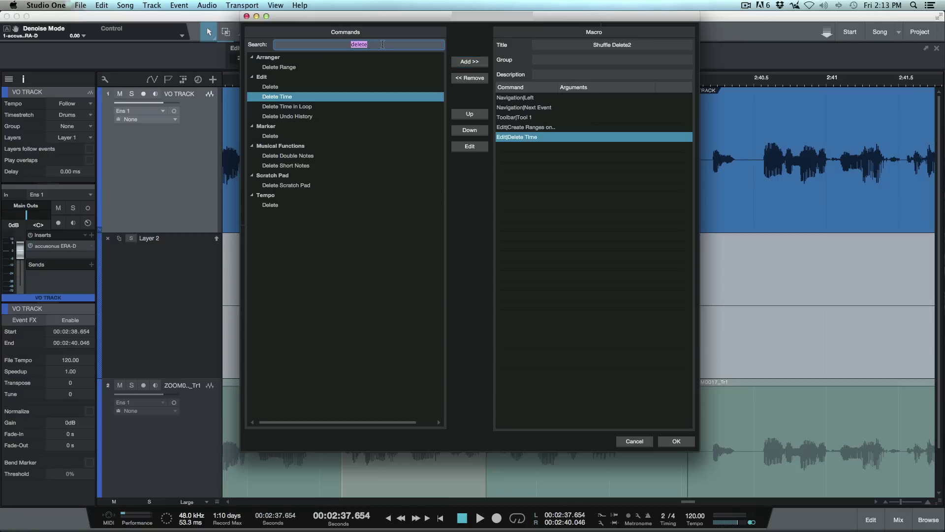
pyautogui.write('dese')
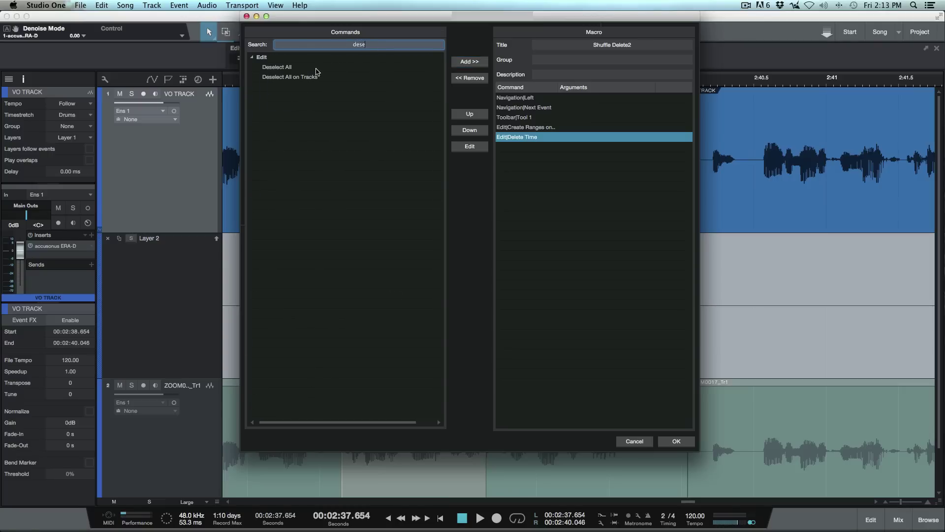
pyautogui.click(317, 68)
pyautogui.click(463, 62)
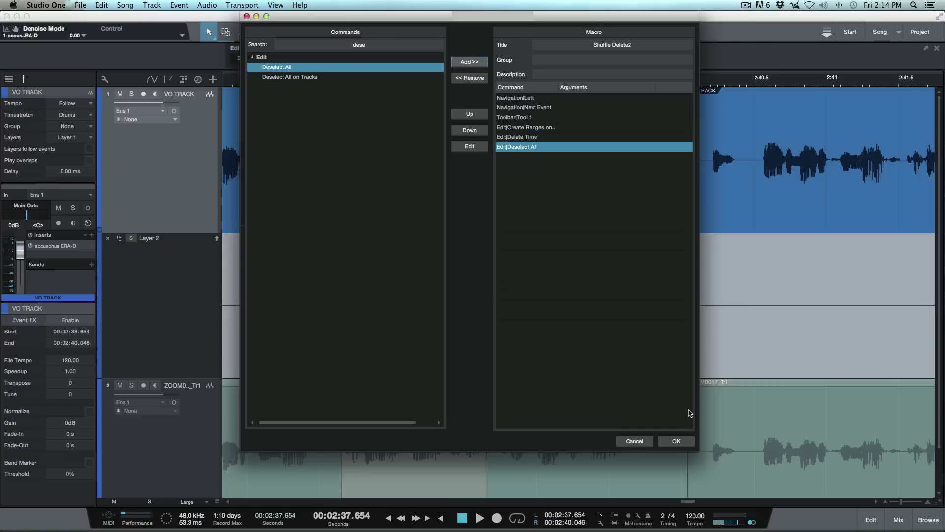
# Step: Save Shuffle Delete2 and assign it the Option+Backspace keyboard shortcut in Keyboard Shortcuts
pyautogui.click(678, 442)
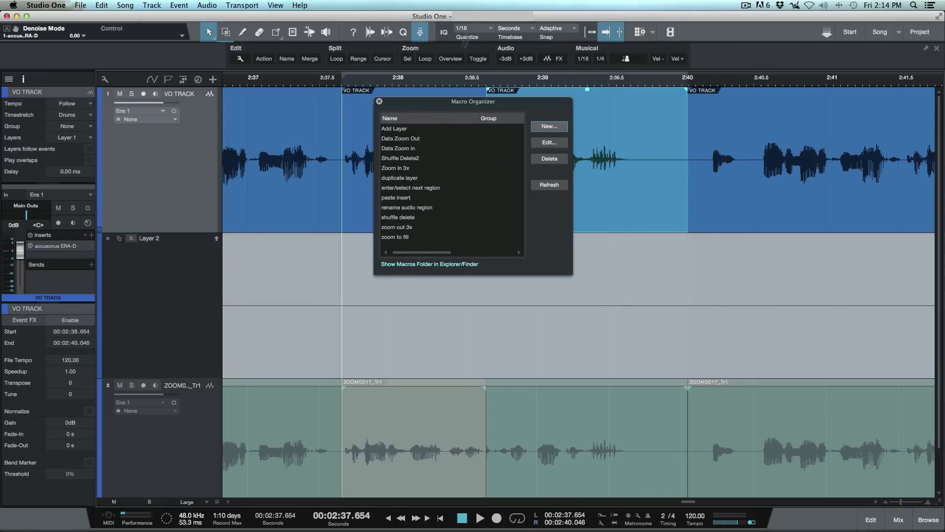
pyautogui.click(379, 101)
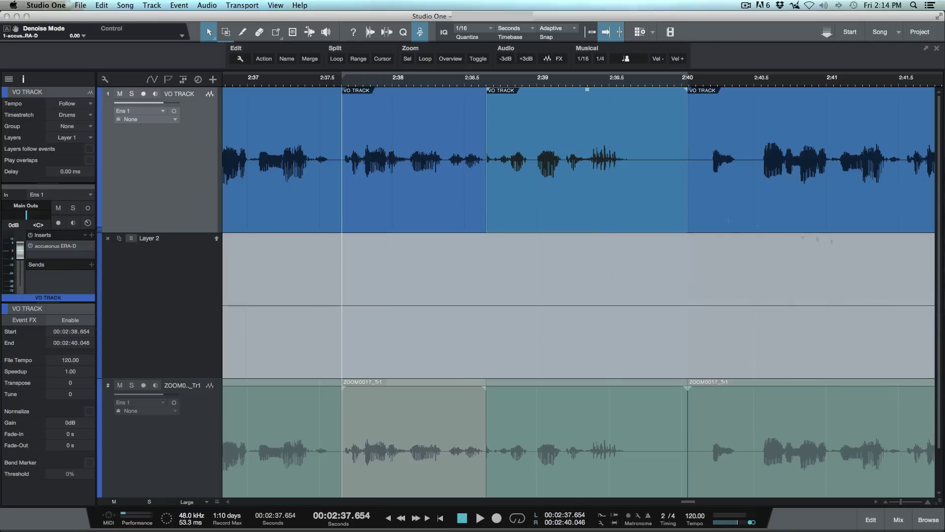
pyautogui.click(47, 6)
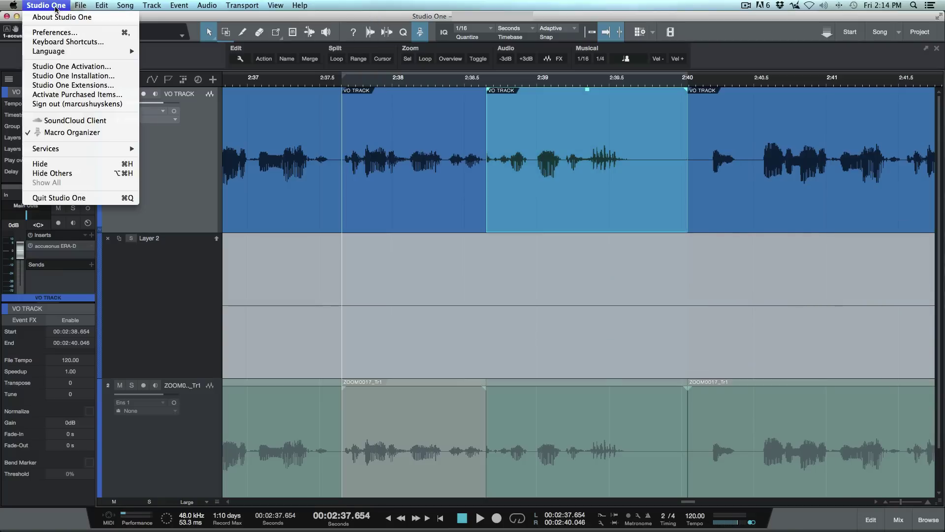
pyautogui.click(49, 41)
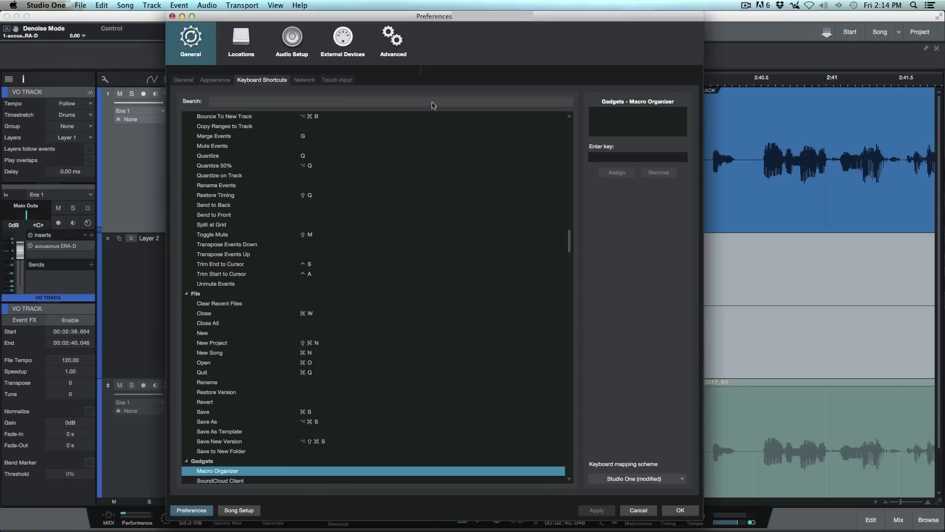
pyautogui.click(394, 102)
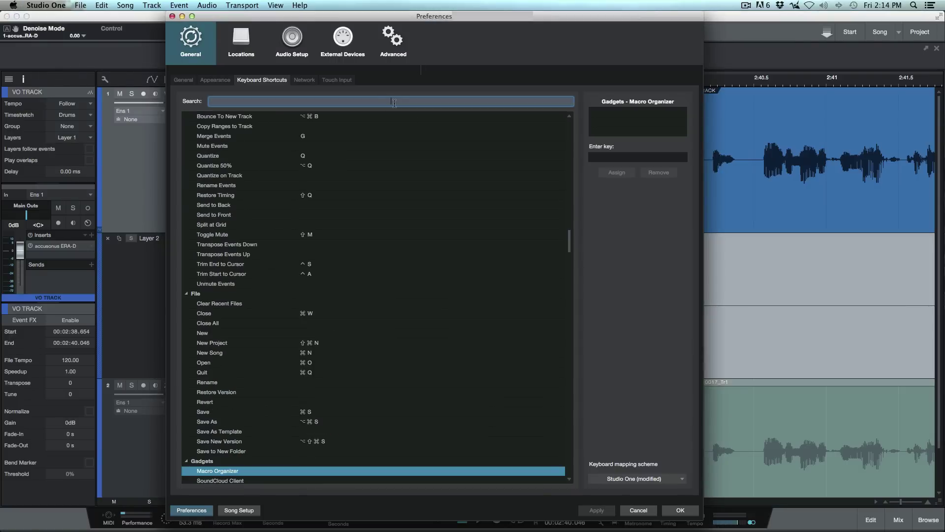
pyautogui.write('shuf')
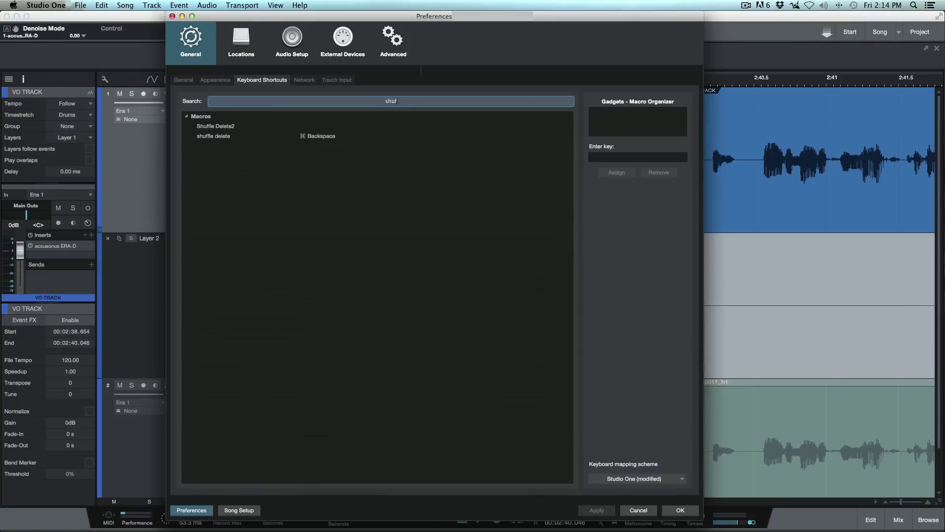
pyautogui.click(291, 127)
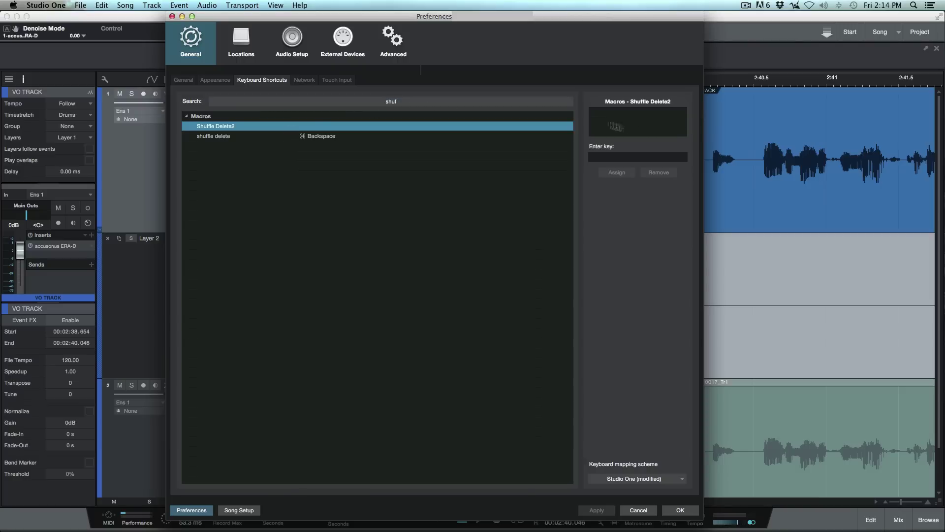
pyautogui.click(621, 157)
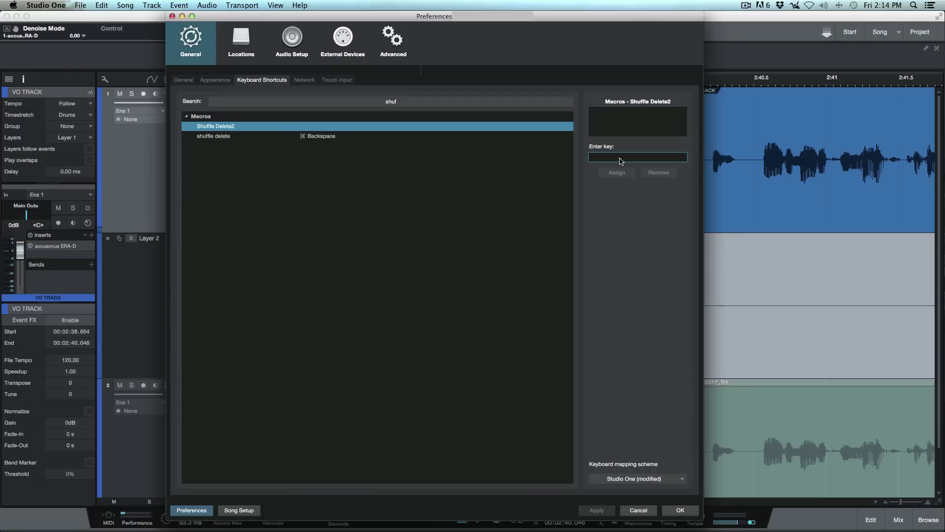
pyautogui.hotkey('alt', 'BackSpace')
pyautogui.click(618, 173)
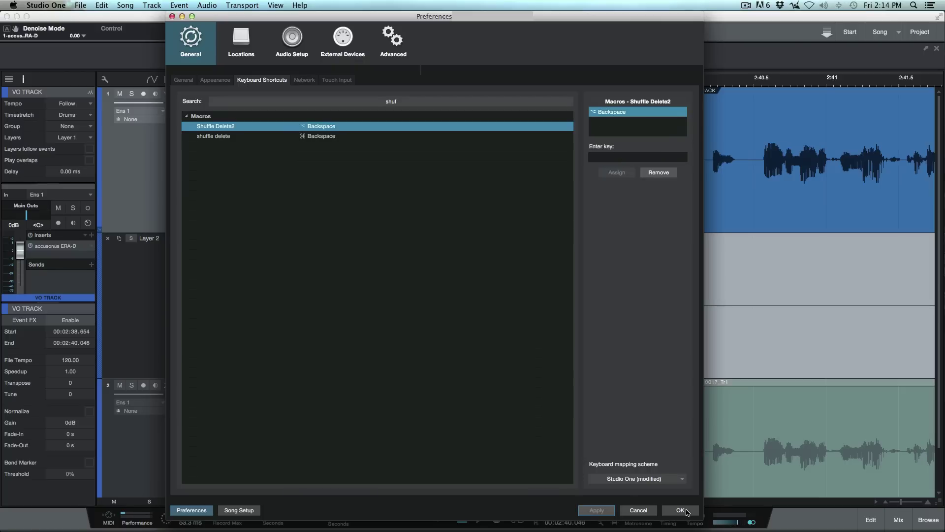
pyautogui.click(681, 510)
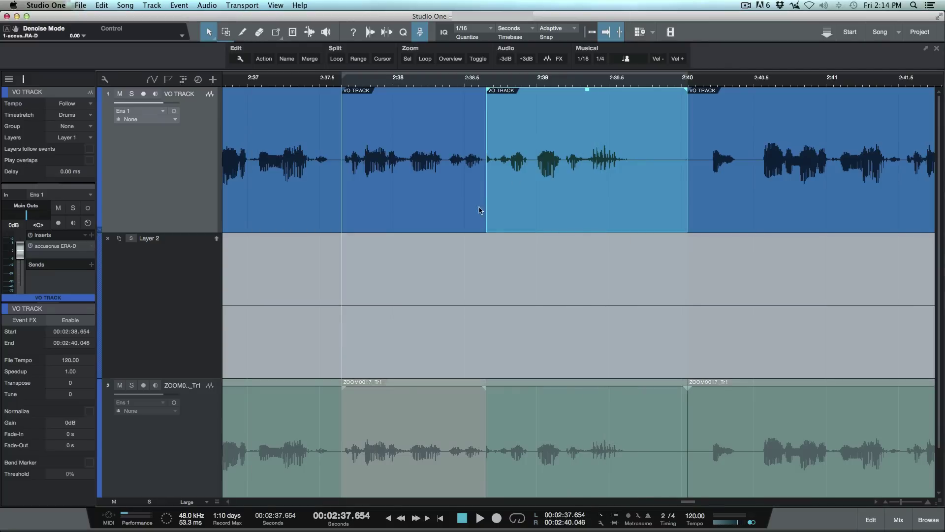
pyautogui.click(448, 184)
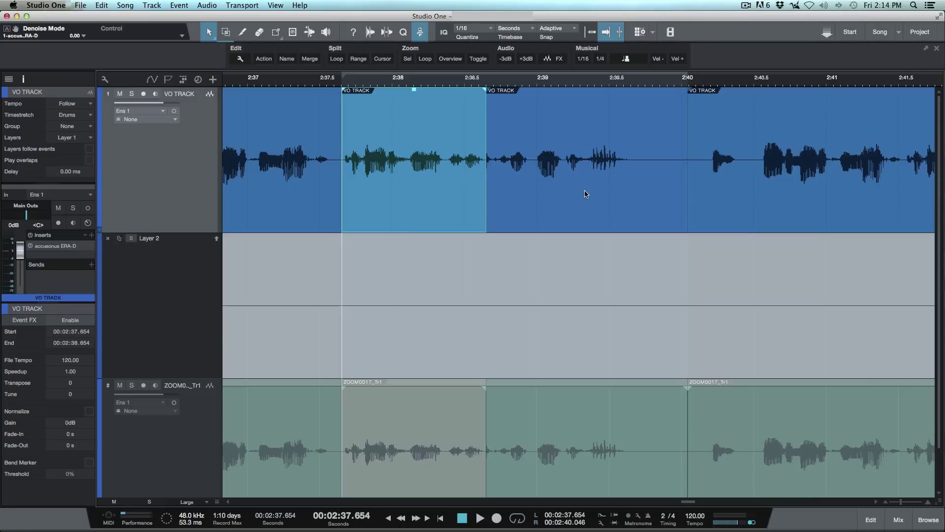
pyautogui.press('space')
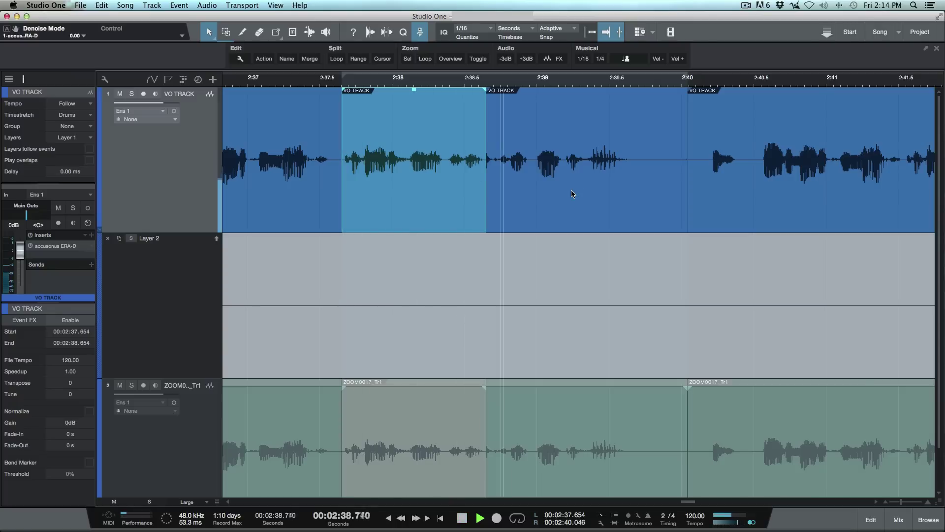
pyautogui.press('space')
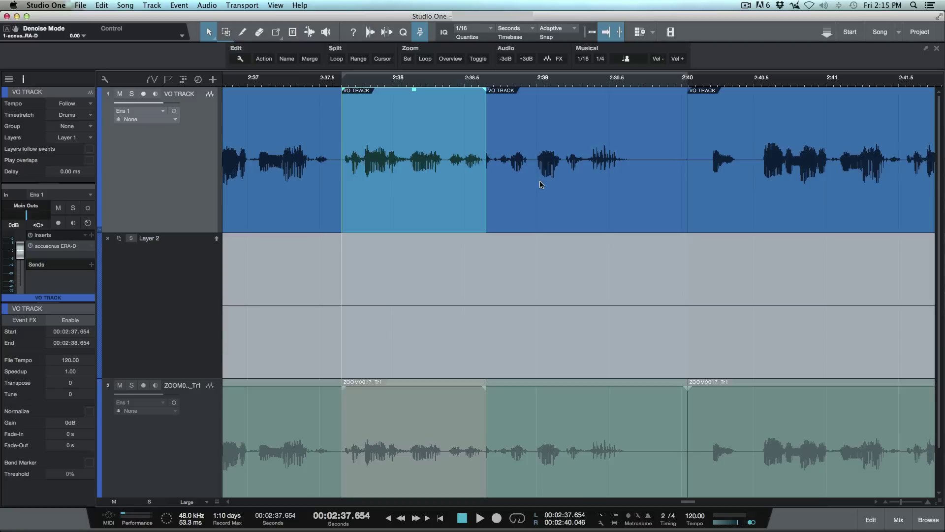
pyautogui.press('3')
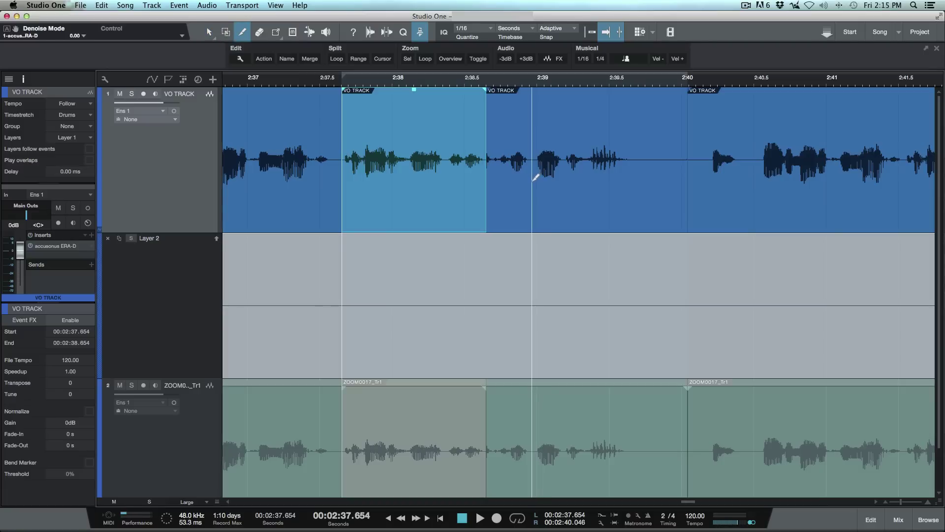
pyautogui.click(534, 180)
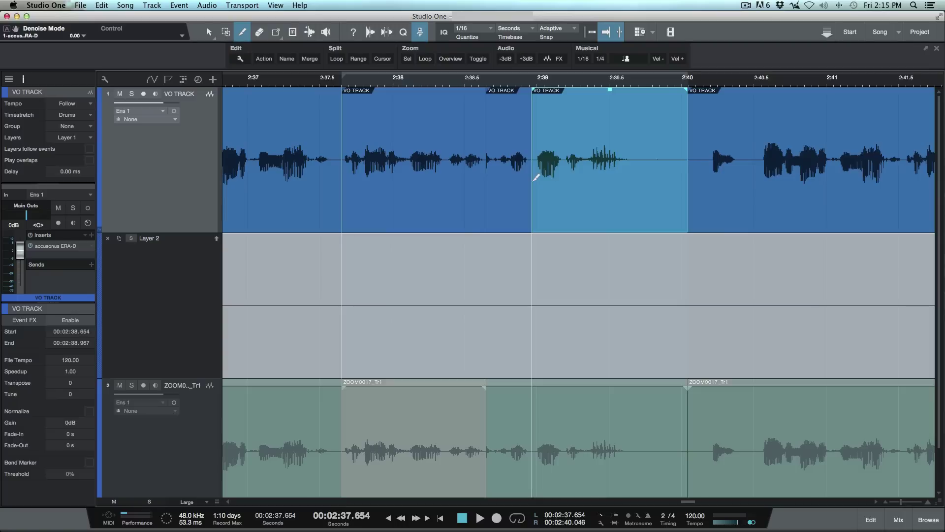
pyautogui.press('1')
pyautogui.press('Delete')
pyautogui.press('space')
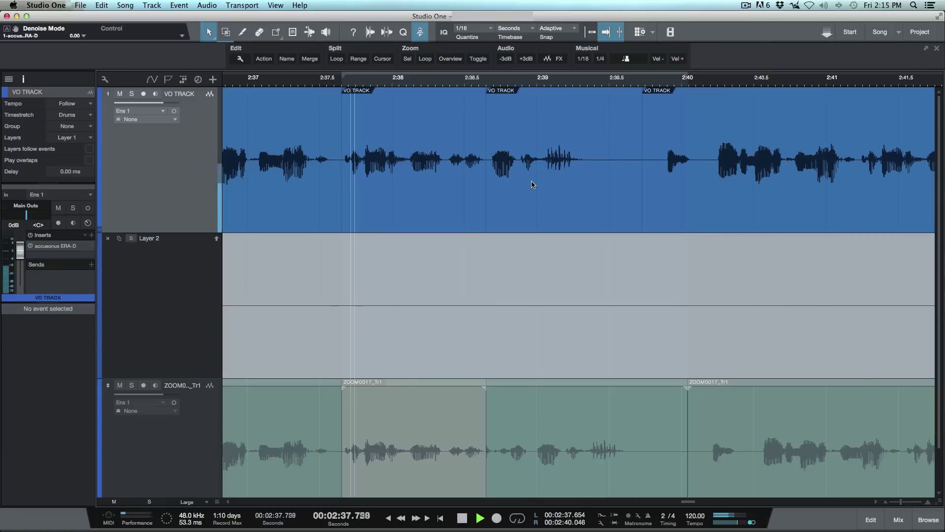
pyautogui.press('space')
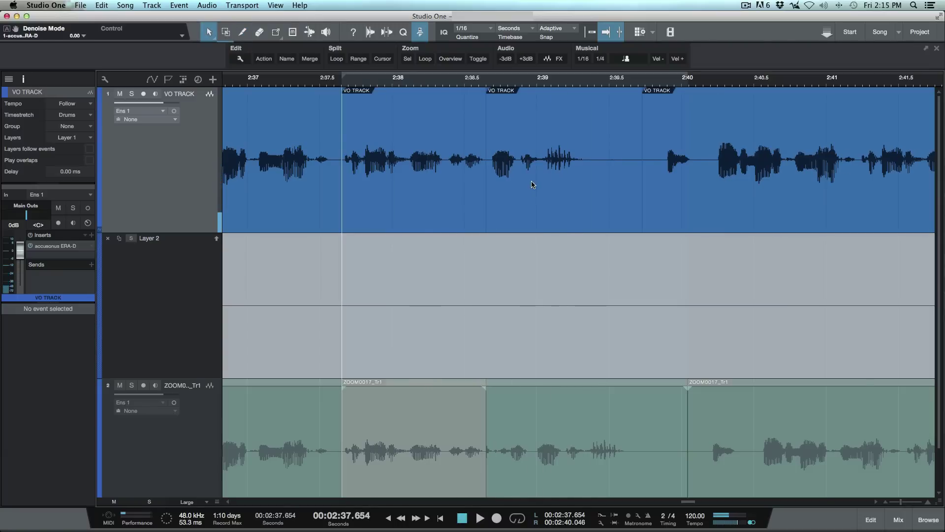
pyautogui.press('super+z')
pyautogui.press('super+z')
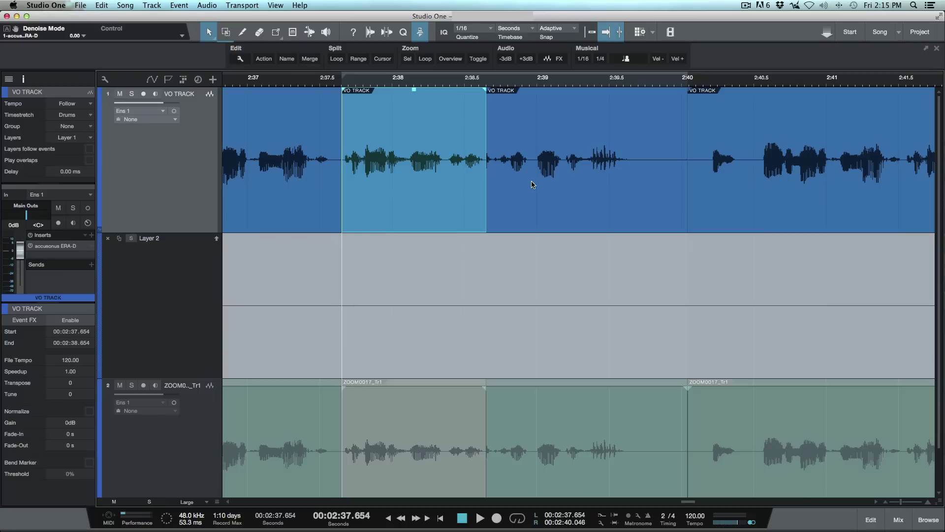
# Step: Split the VO track just before 2:39, remove the 0.3-second slice with Shuffle Delete2, and play back to check
pyautogui.press('5')
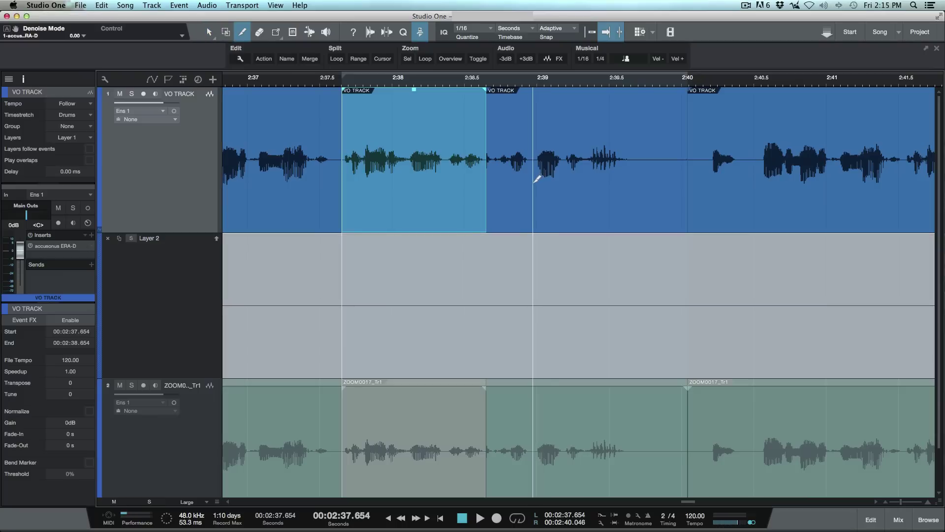
pyautogui.click(533, 182)
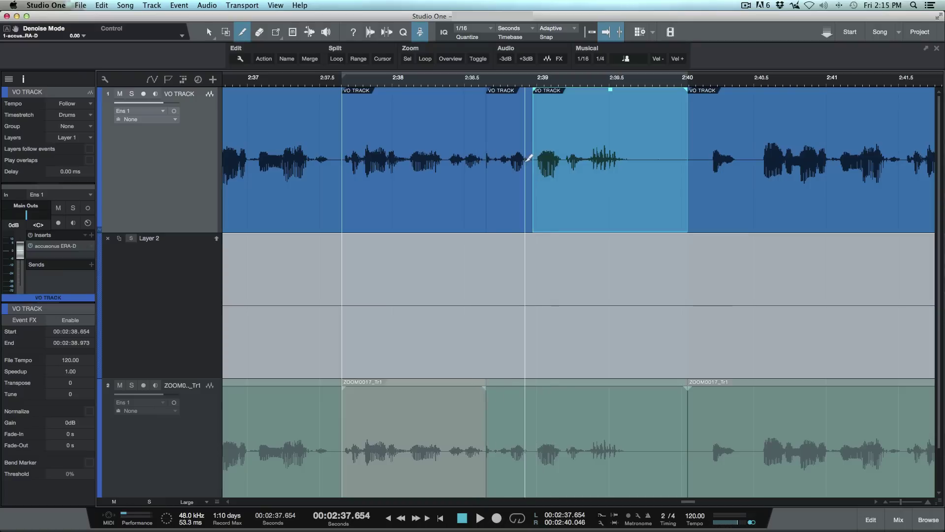
pyautogui.press('1')
pyautogui.press('Delete')
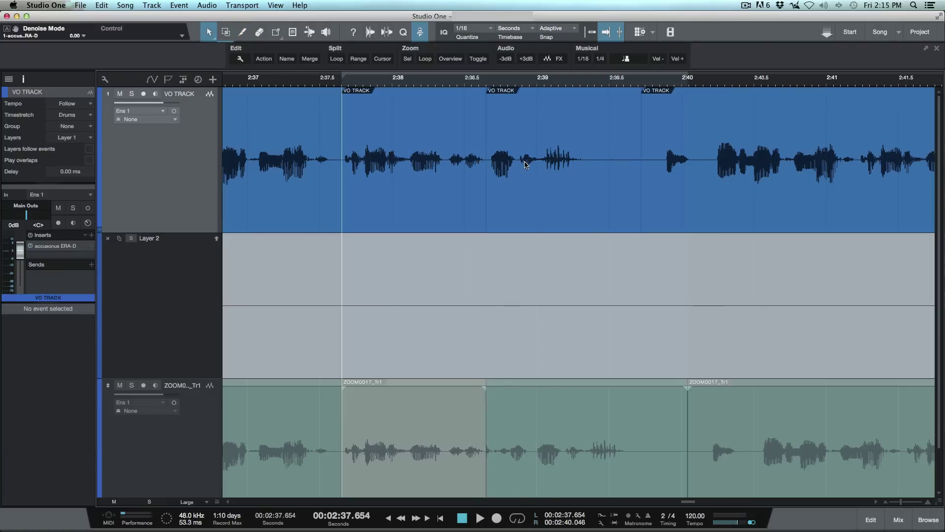
pyautogui.press('space')
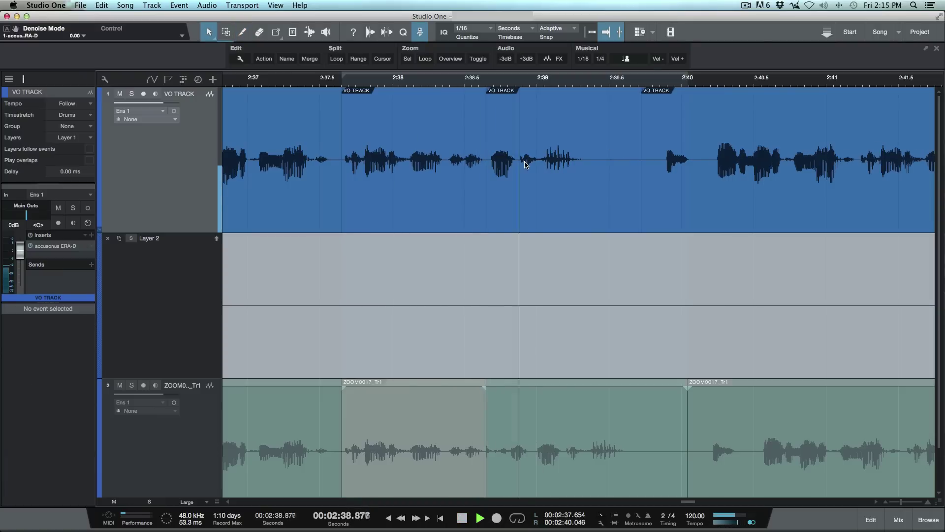
pyautogui.press('space')
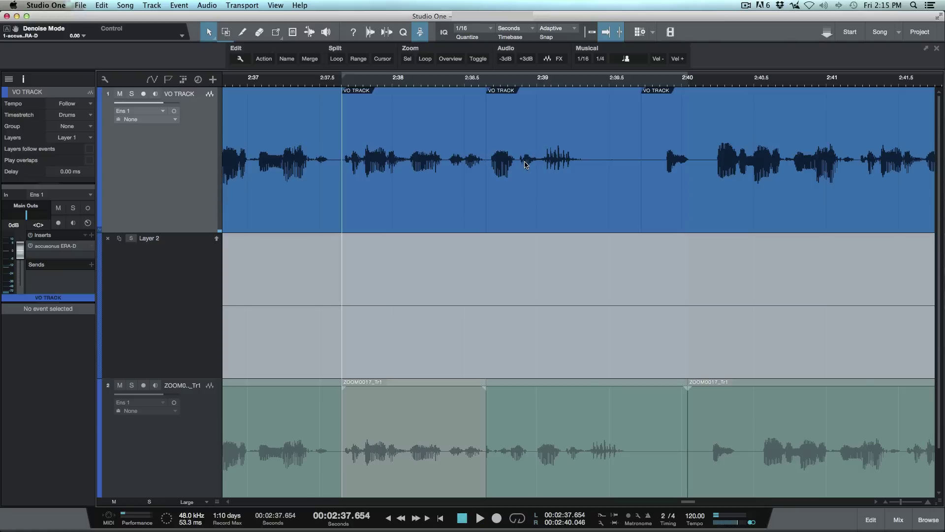